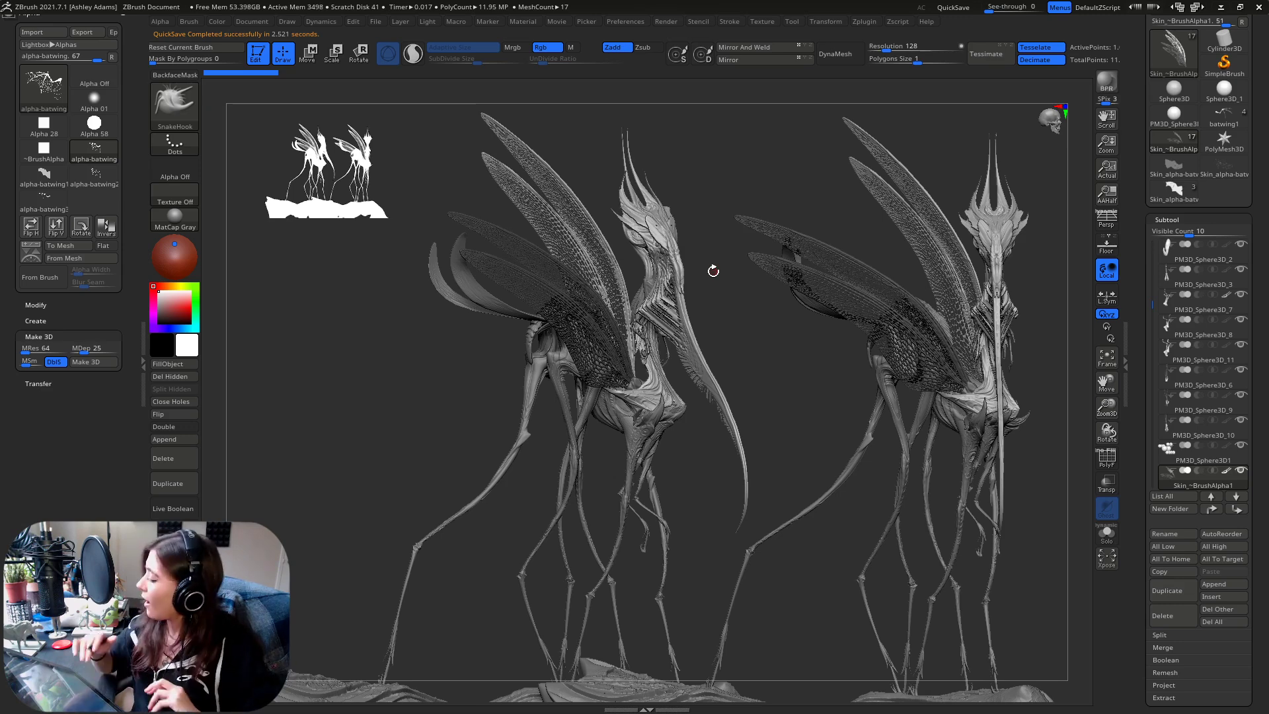
Switch to the batwing1 tool on a cleared canvas, frame the wing and view it from both sides
left_click(1223, 118)
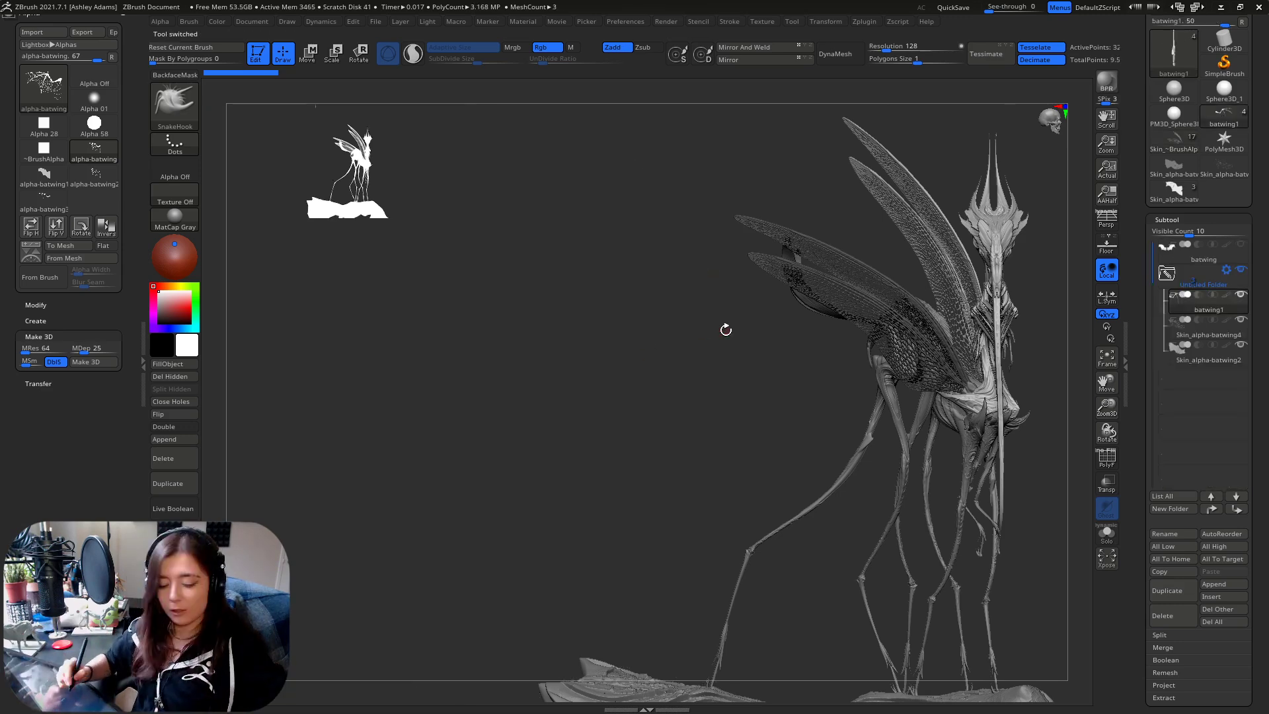
key("ctrl+n")
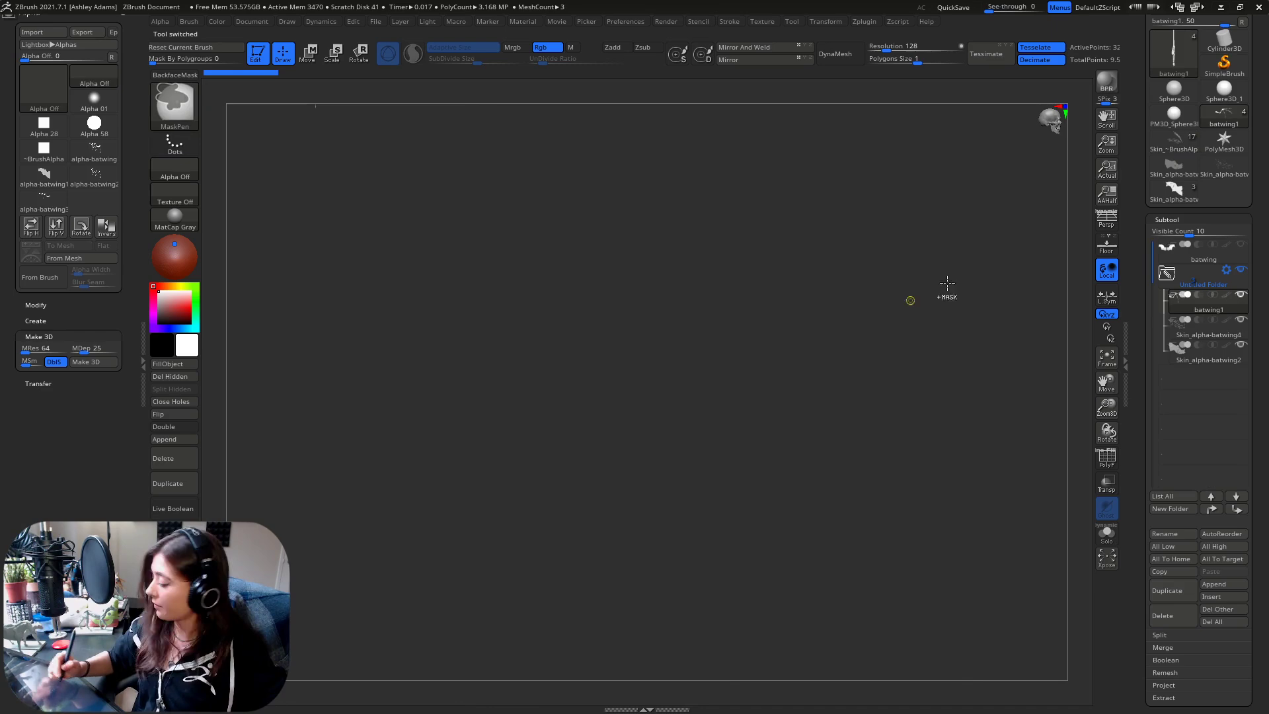
left_click(1108, 362)
right_click_drag(723, 362, 803, 511)
mouse_move(802, 511)
left_mouse_down()
mouse_move(816, 434)
mouse_move(864, 371)
mouse_move(895, 439)
mouse_move(806, 209)
mouse_move(848, 232)
left_mouse_up()
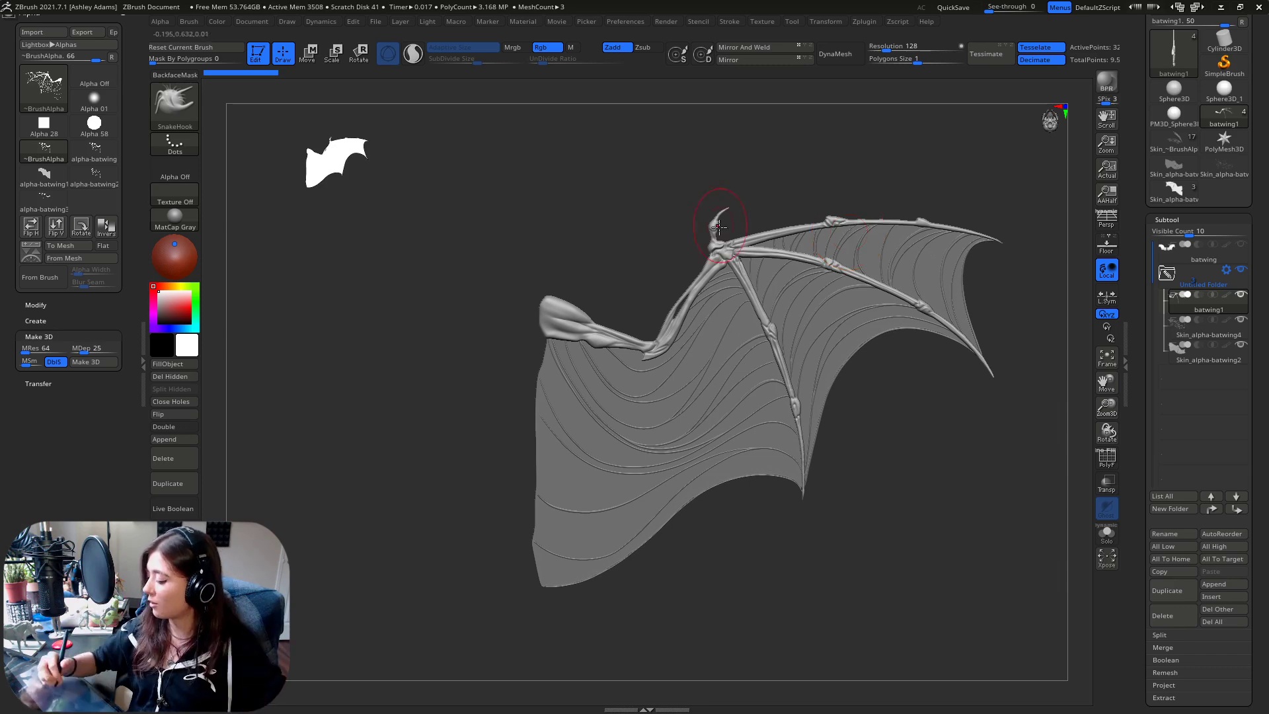
left_click_drag(635, 291, 819, 310)
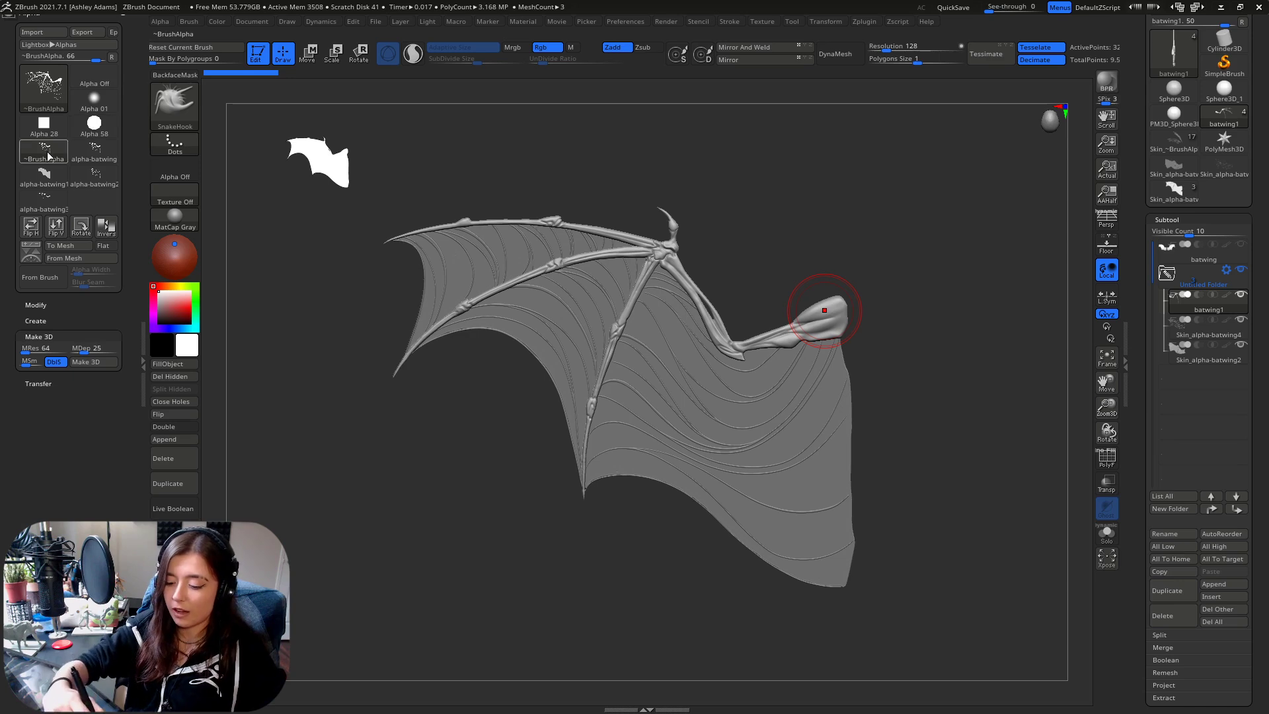
Examine the ~BrushAlpha wing alpha, the alpha import option and the Make 3D settings
mouse_move(47, 156)
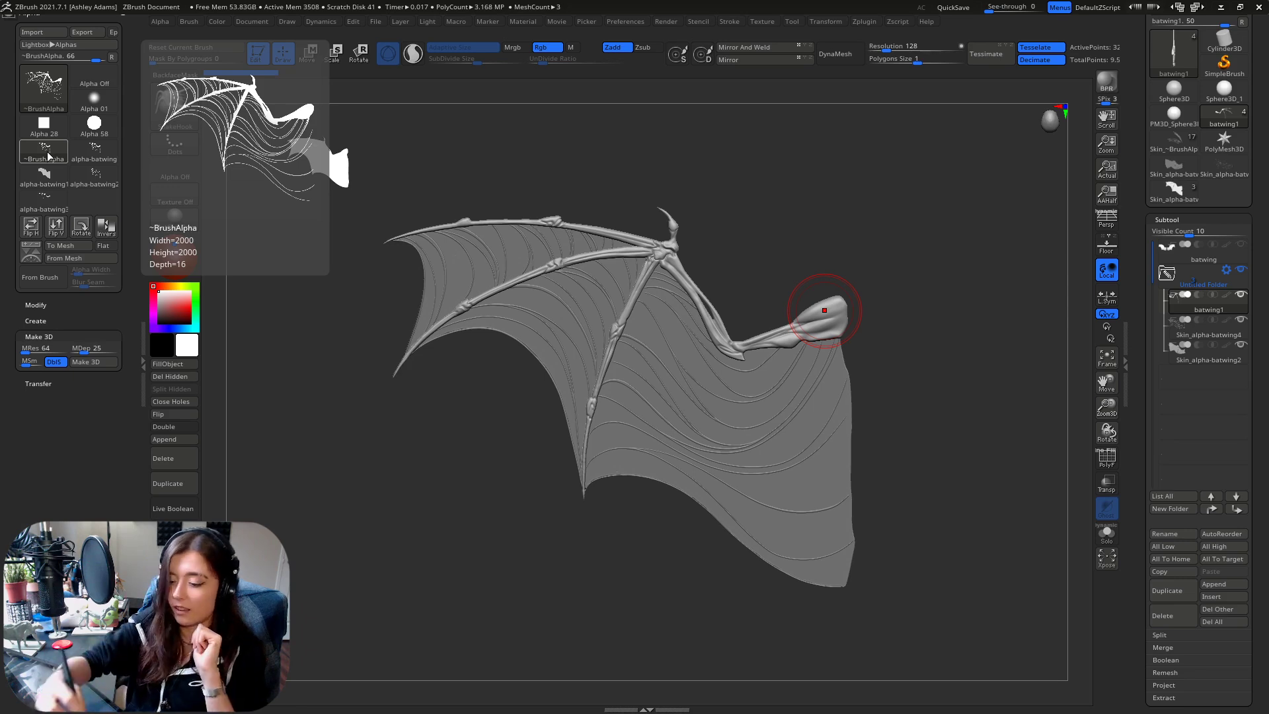
left_click(162, 22)
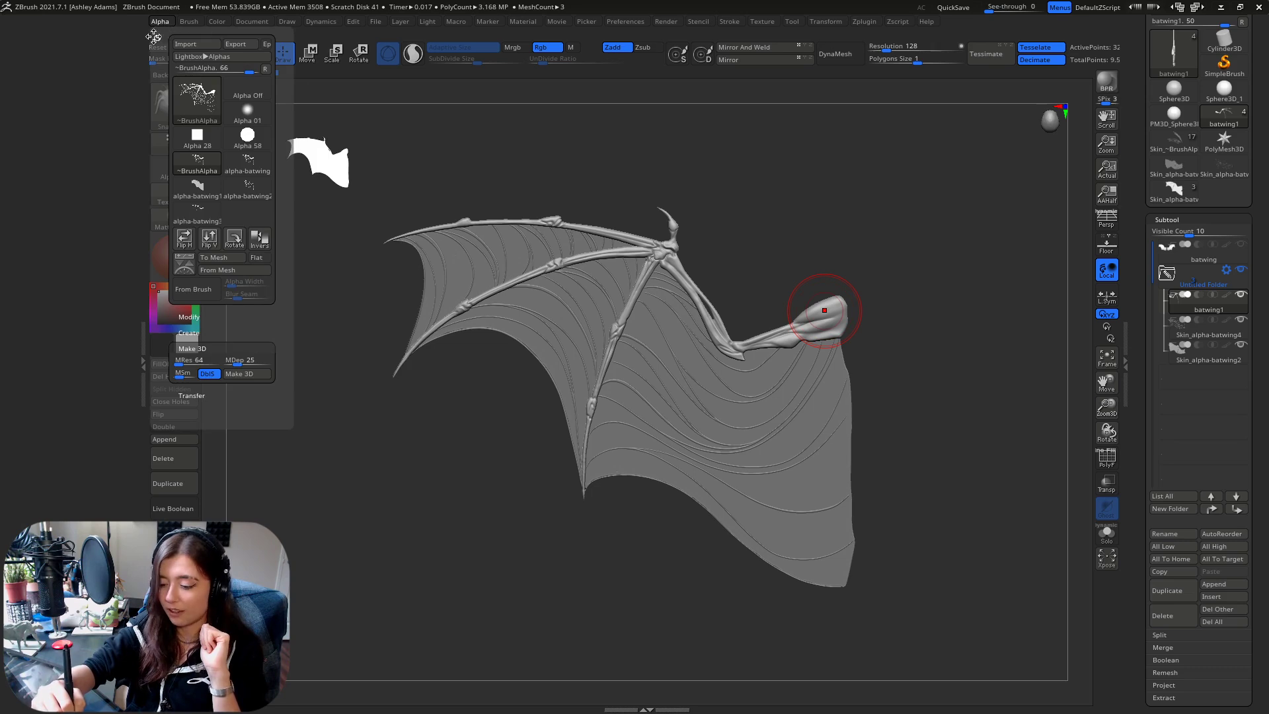
left_click(157, 37)
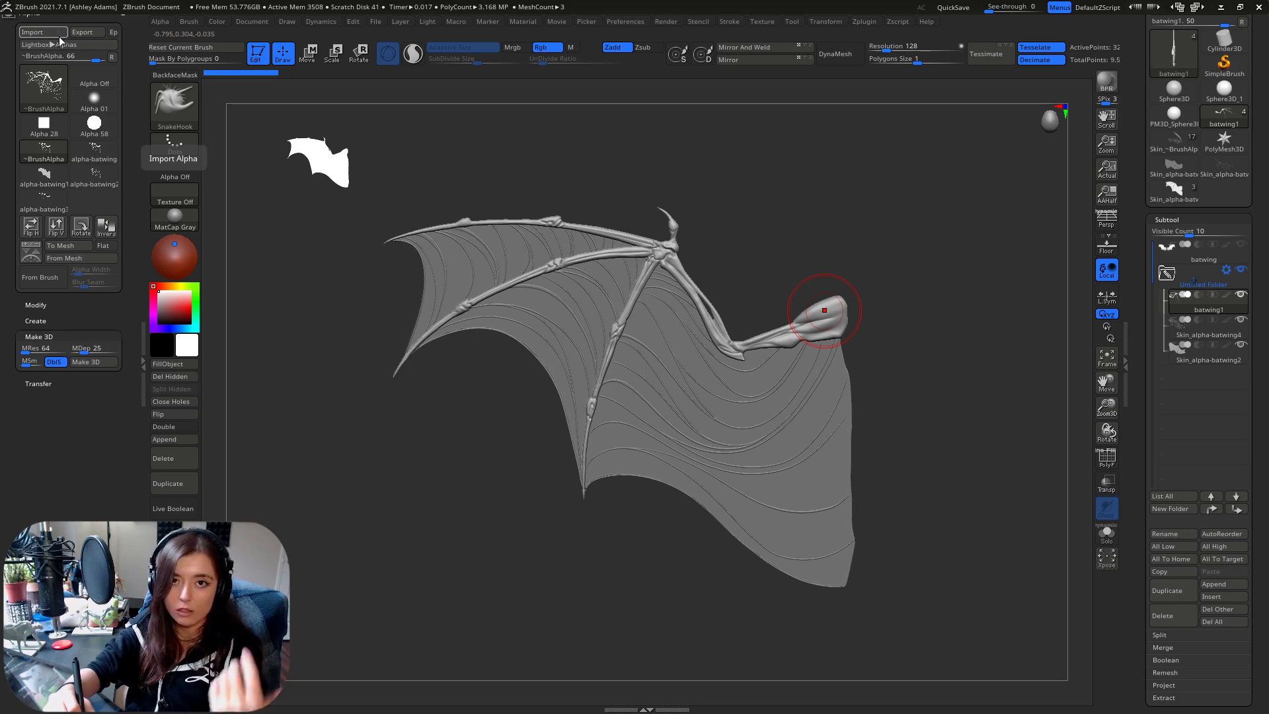
mouse_move(57, 97)
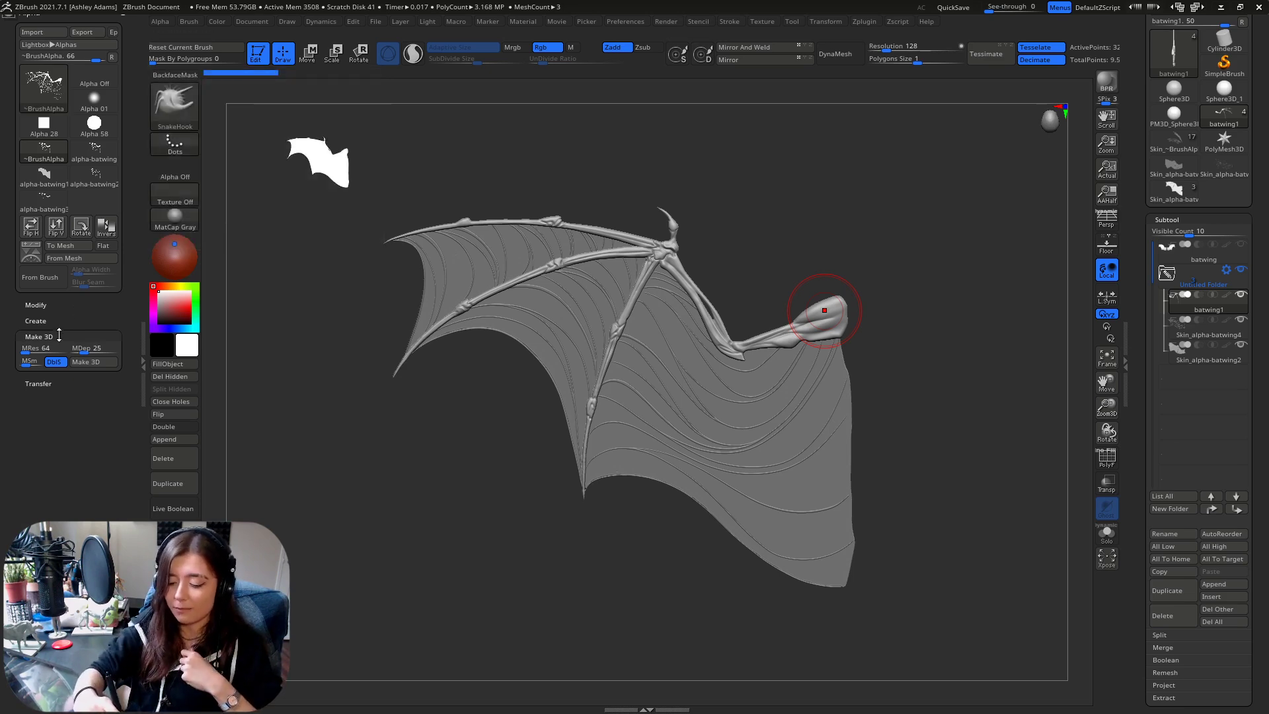
scroll(37, 329, "down", 1)
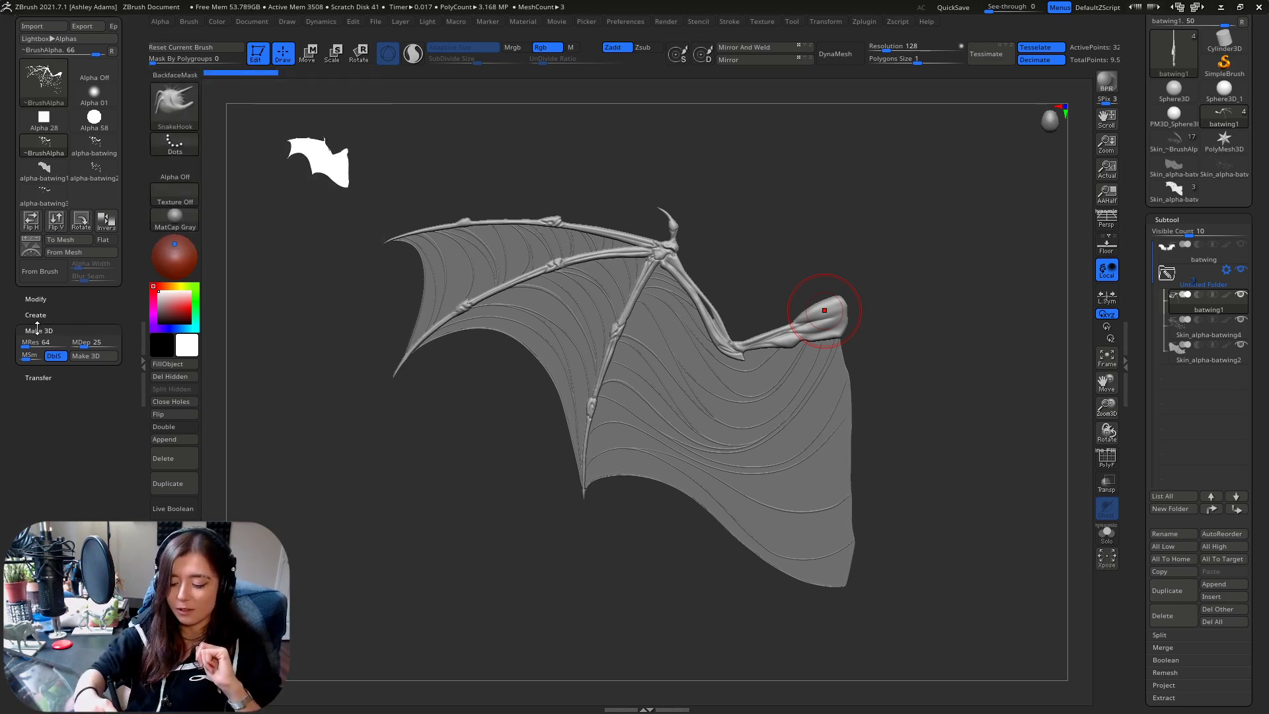
scroll(37, 328, "down", 1)
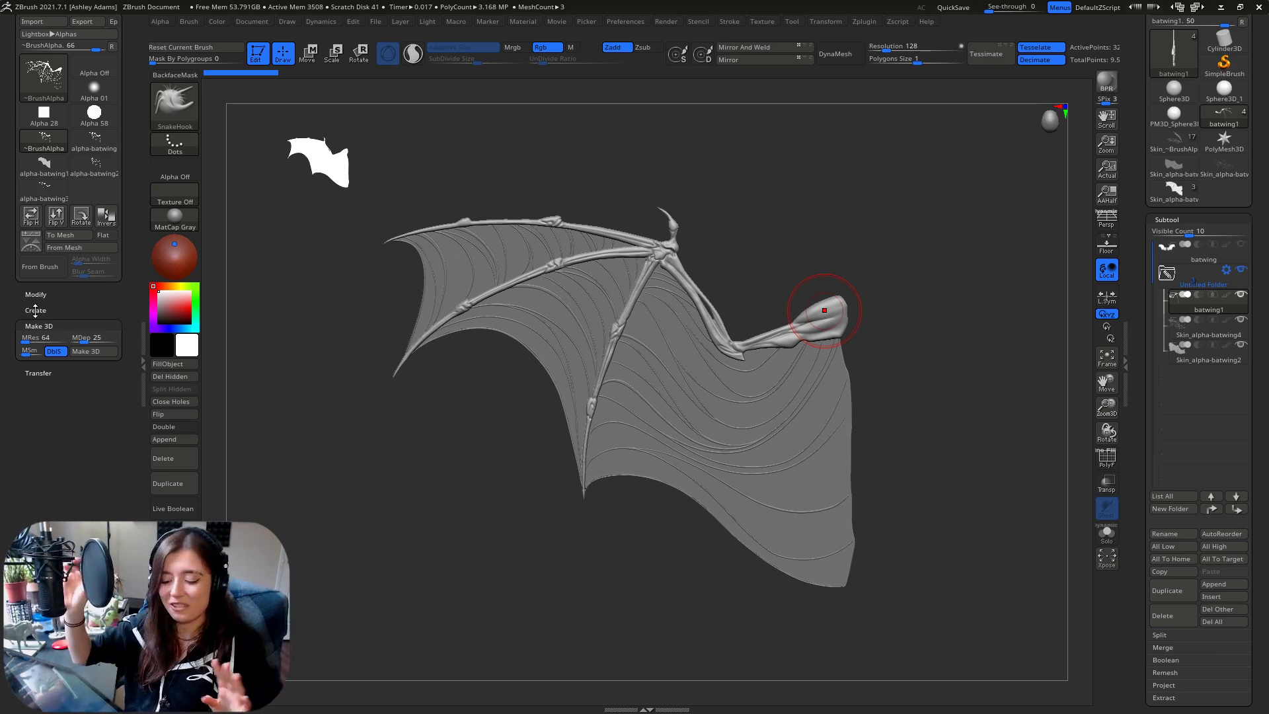
scroll(90, 319, "down", 1)
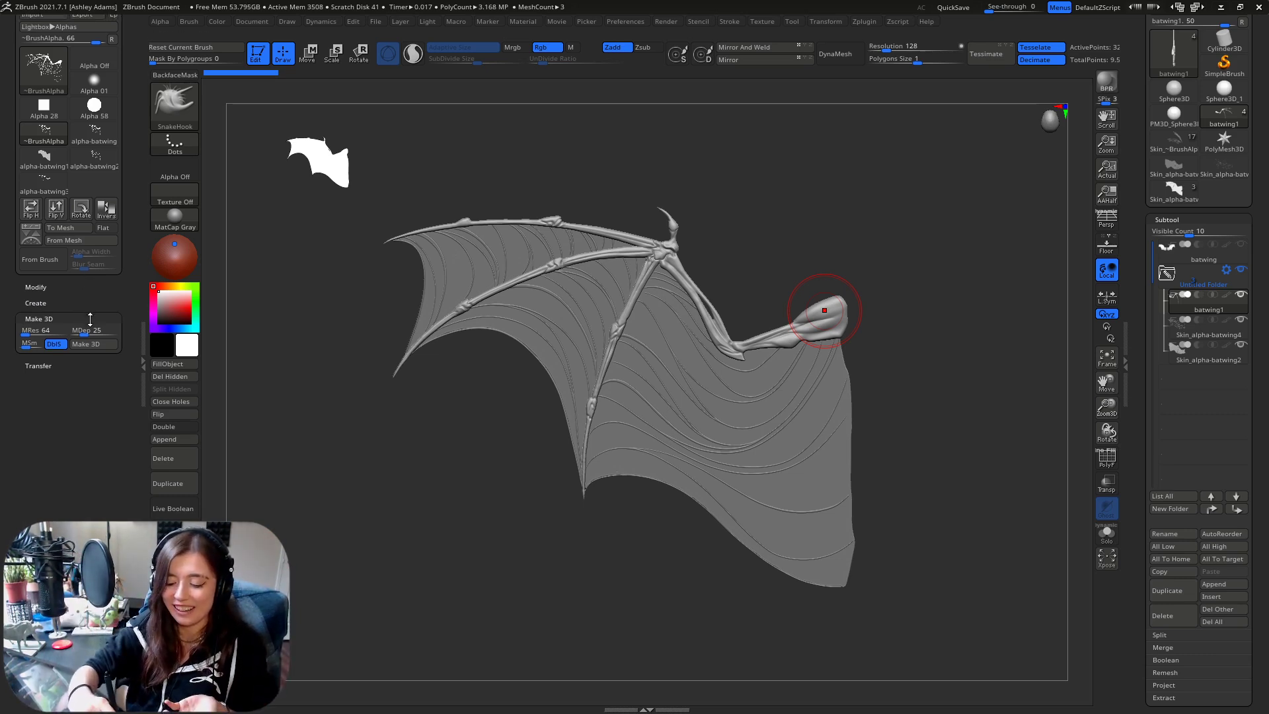
scroll(85, 320, "up", 1)
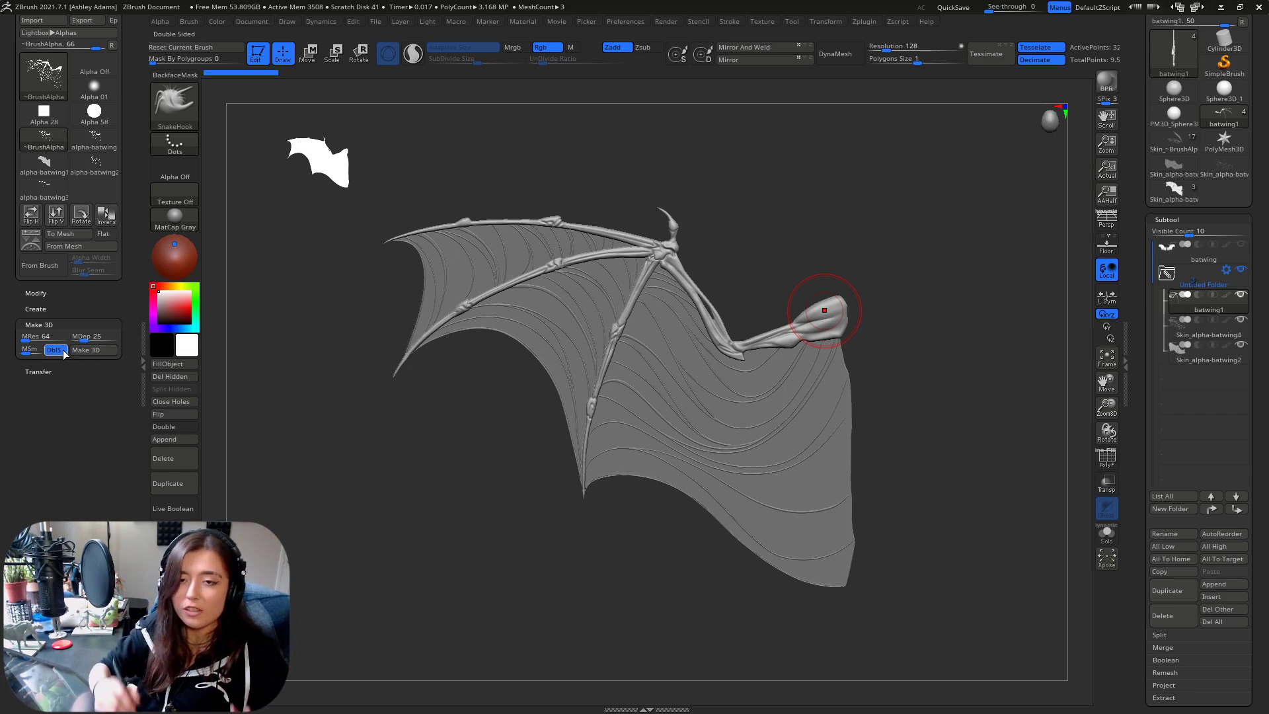
mouse_move(43, 84)
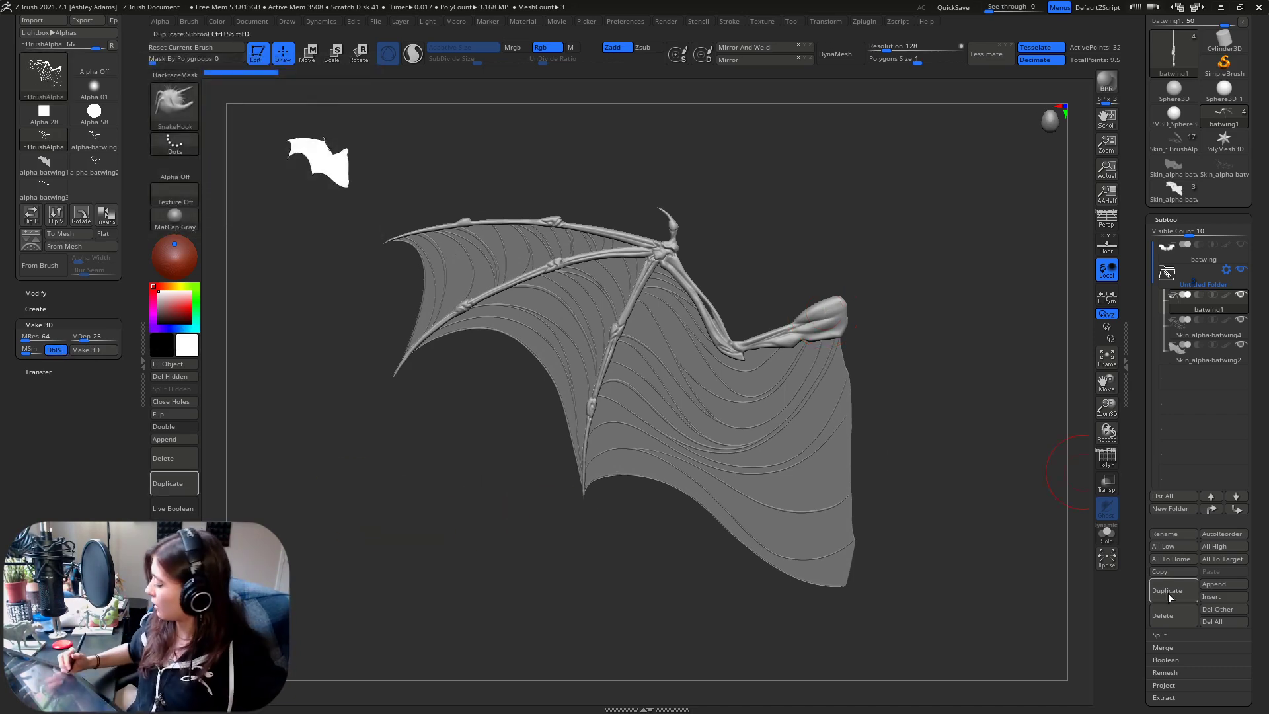
Generate a test mesh from the wing alpha with MRes 64 and MDep 25, and delete it
left_click_drag(1147, 591, 1147, 563)
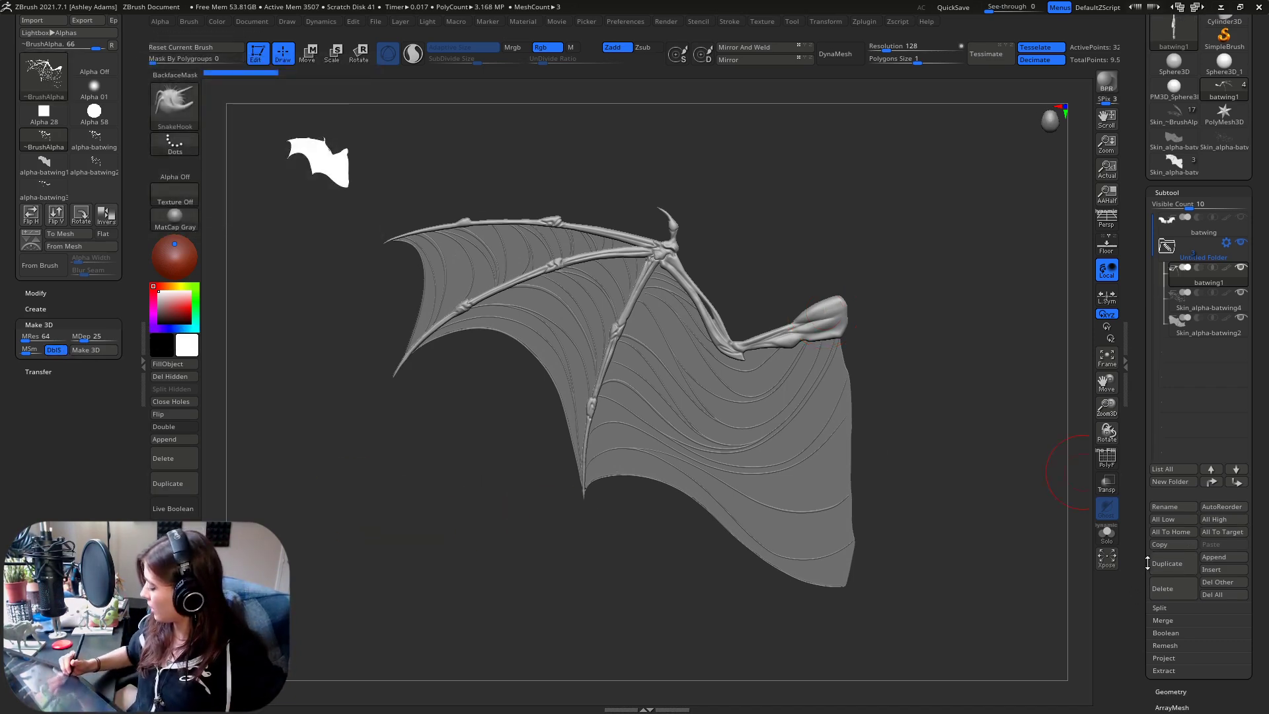
left_click(96, 350)
mouse_move(829, 334)
left_mouse_down()
mouse_move(901, 343)
mouse_move(823, 360)
mouse_move(812, 448)
mouse_move(884, 371)
mouse_move(825, 359)
left_mouse_up()
left_click_drag(782, 244, 730, 302)
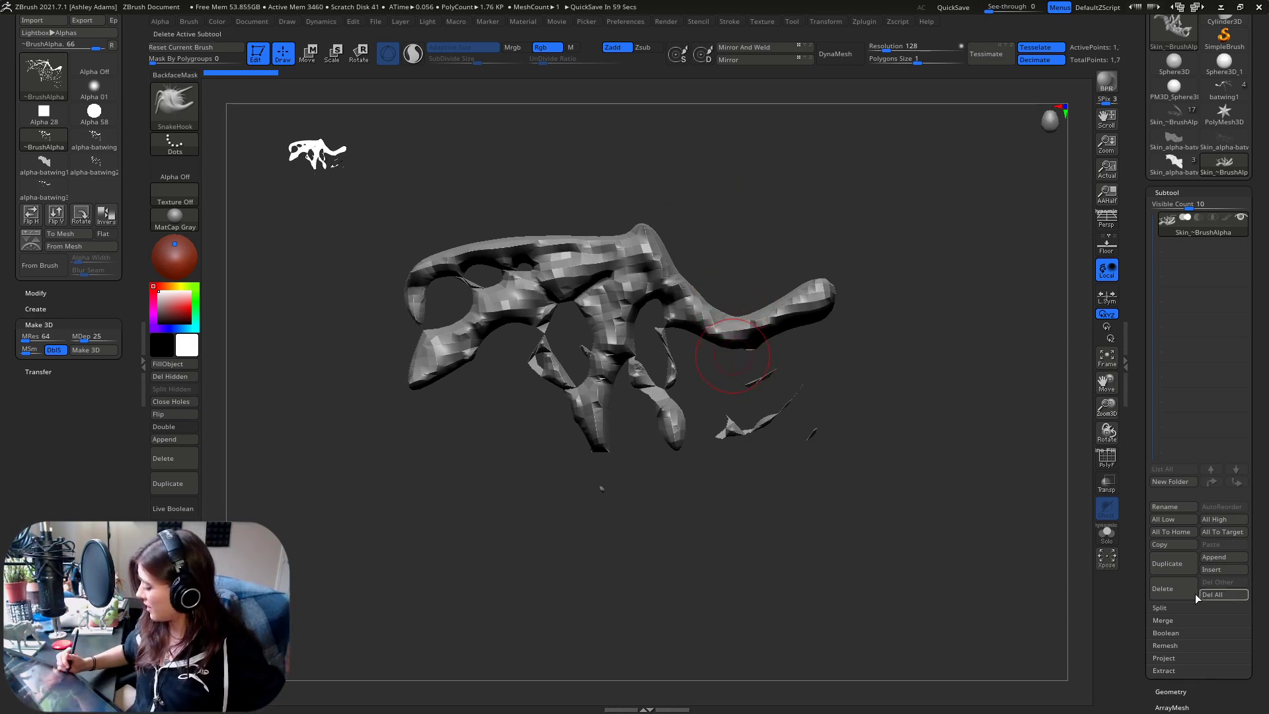
left_click(1172, 588)
left_click(1048, 621)
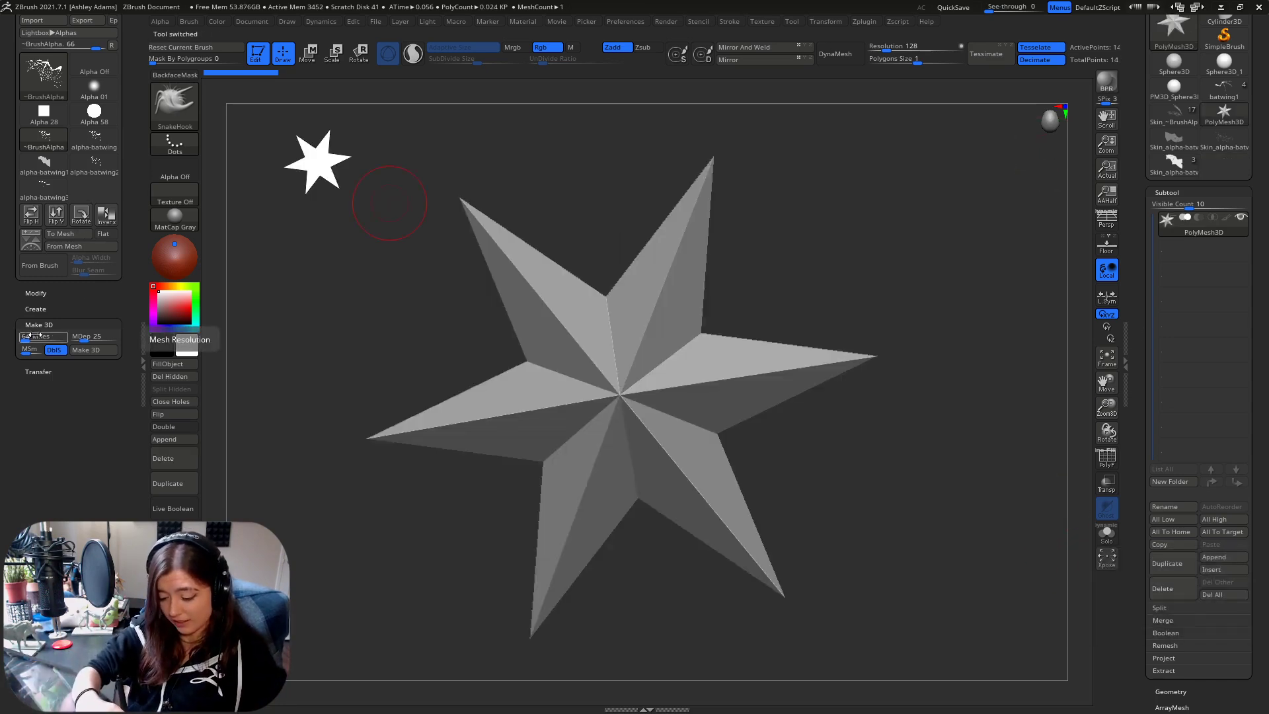
Make a 3D mesh from the wing alpha with MRes 1802, MDep 1 and MSm 2
left_click_drag(25, 335, 58, 333)
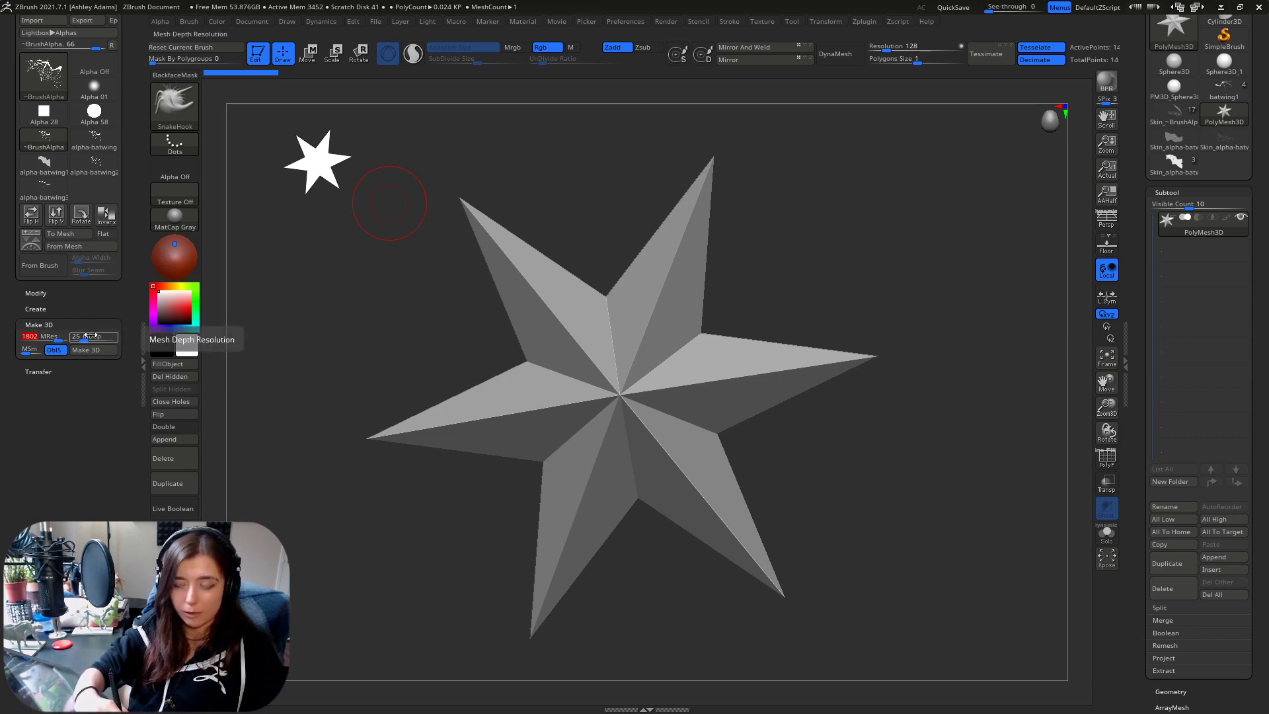
left_click(90, 336)
type("1")
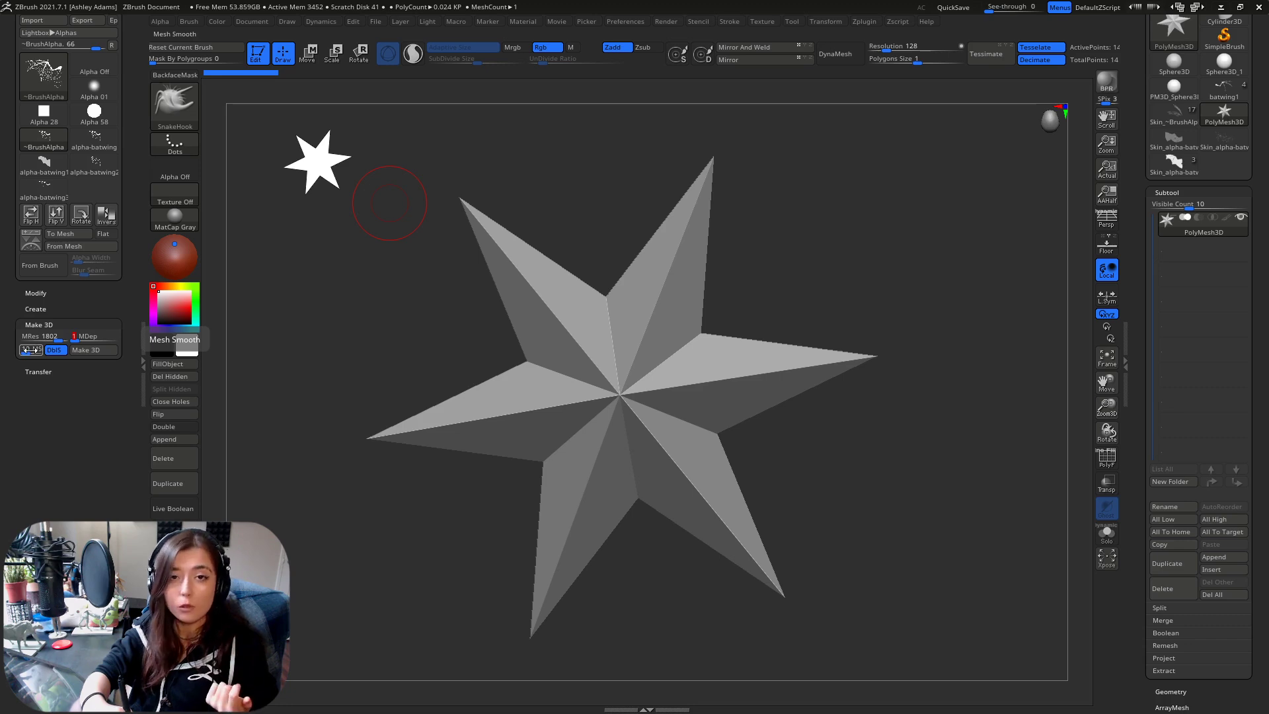
left_click_drag(30, 350, 33, 348)
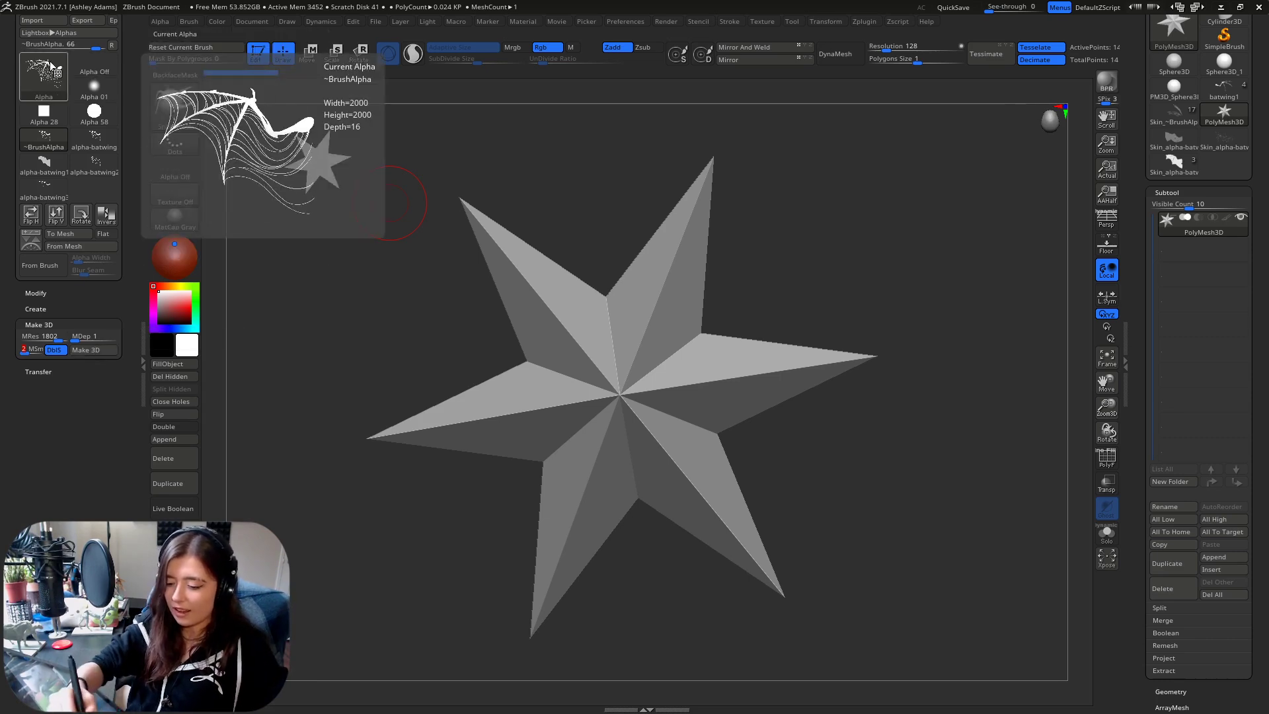
left_click(97, 352)
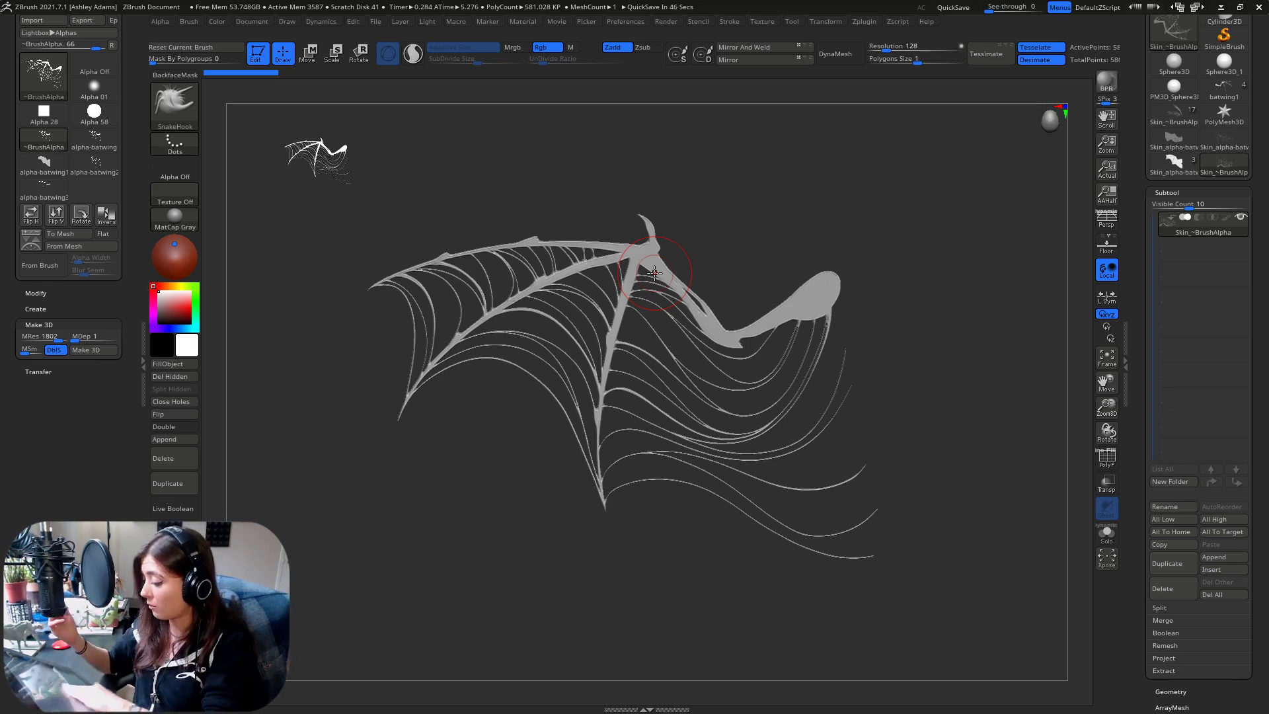
Inspect the thin wing mesh from an angle and enlarge the SnakeHook brush
mouse_move(728, 222)
left_mouse_down()
mouse_move(675, 389)
mouse_move(741, 233)
left_mouse_up()
key("space")
left_click_drag(689, 322, 721, 321)
left_click_drag(730, 278, 654, 257, "alt")
left_click_drag(623, 351, 594, 354)
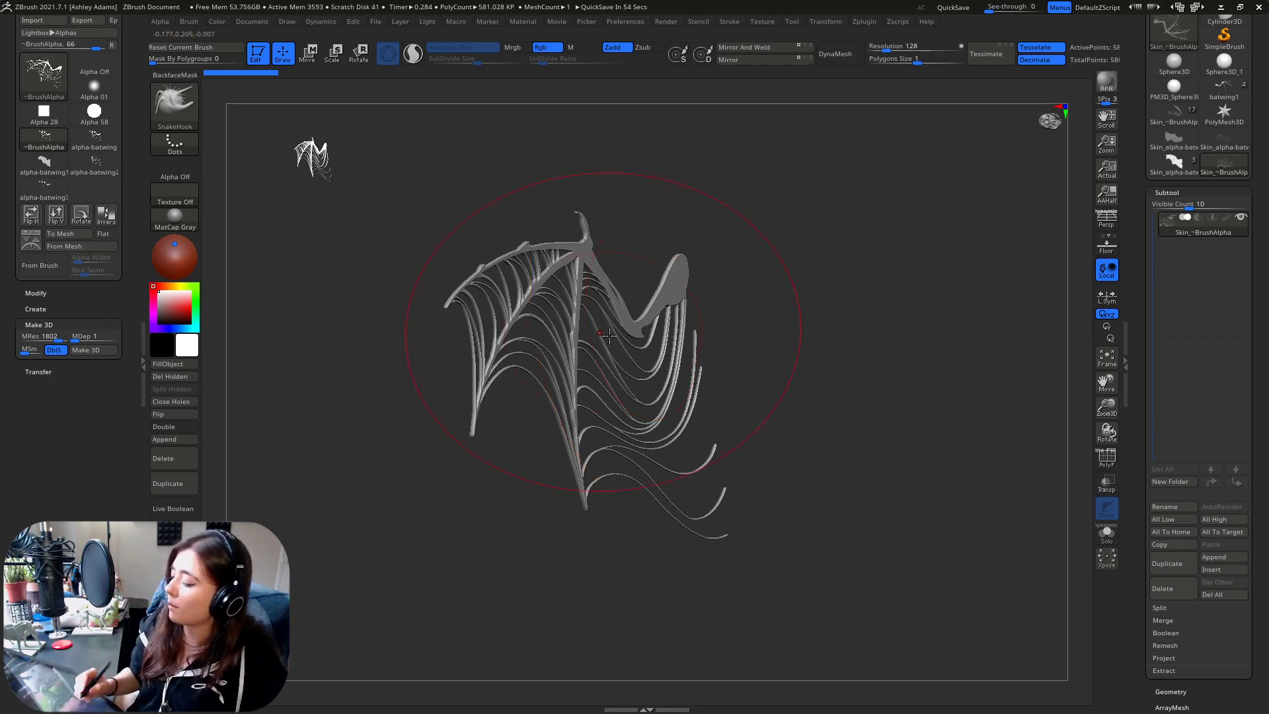
Try to bend the wing mesh with large SnakeHook strokes, and undo them
mouse_move(588, 389)
left_mouse_down()
mouse_move(619, 370)
mouse_move(662, 376)
left_mouse_up()
left_click_drag(747, 370, 818, 349)
key("ctrl+z")
key("ctrl+z")
key("ctrl+z")
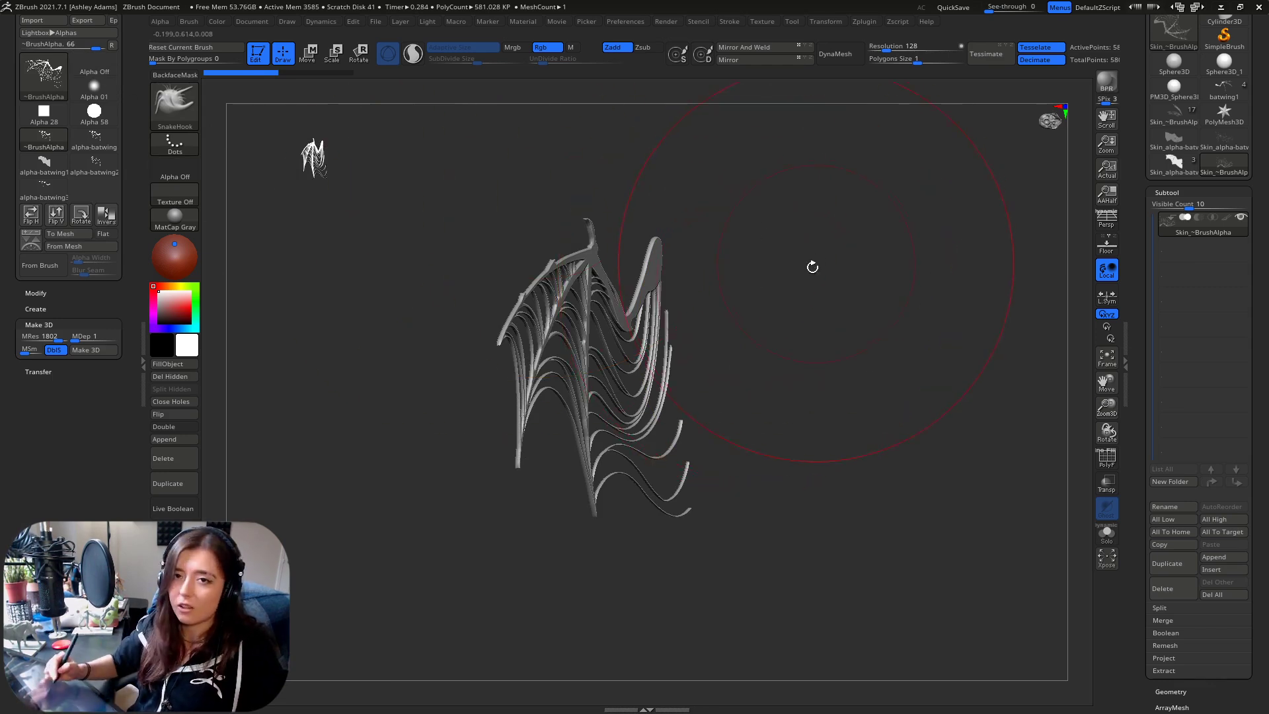
left_click_drag(813, 264, 754, 276, "shift")
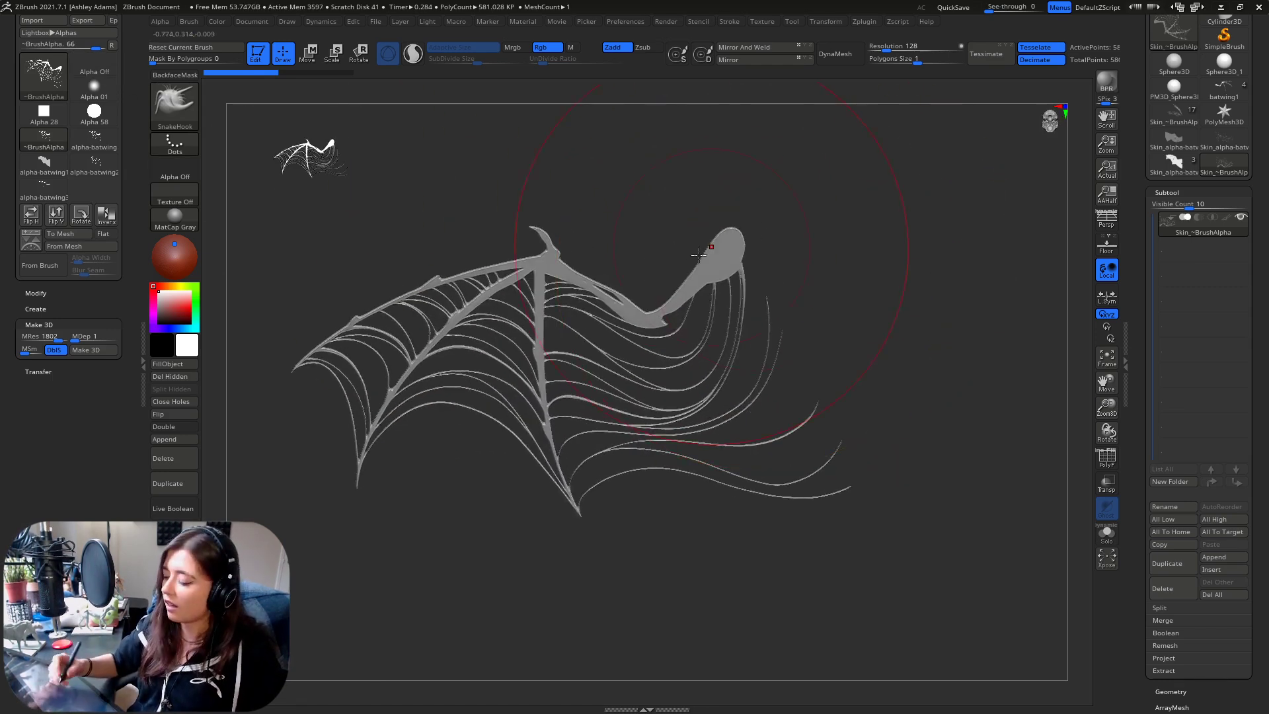
key("ctrl")
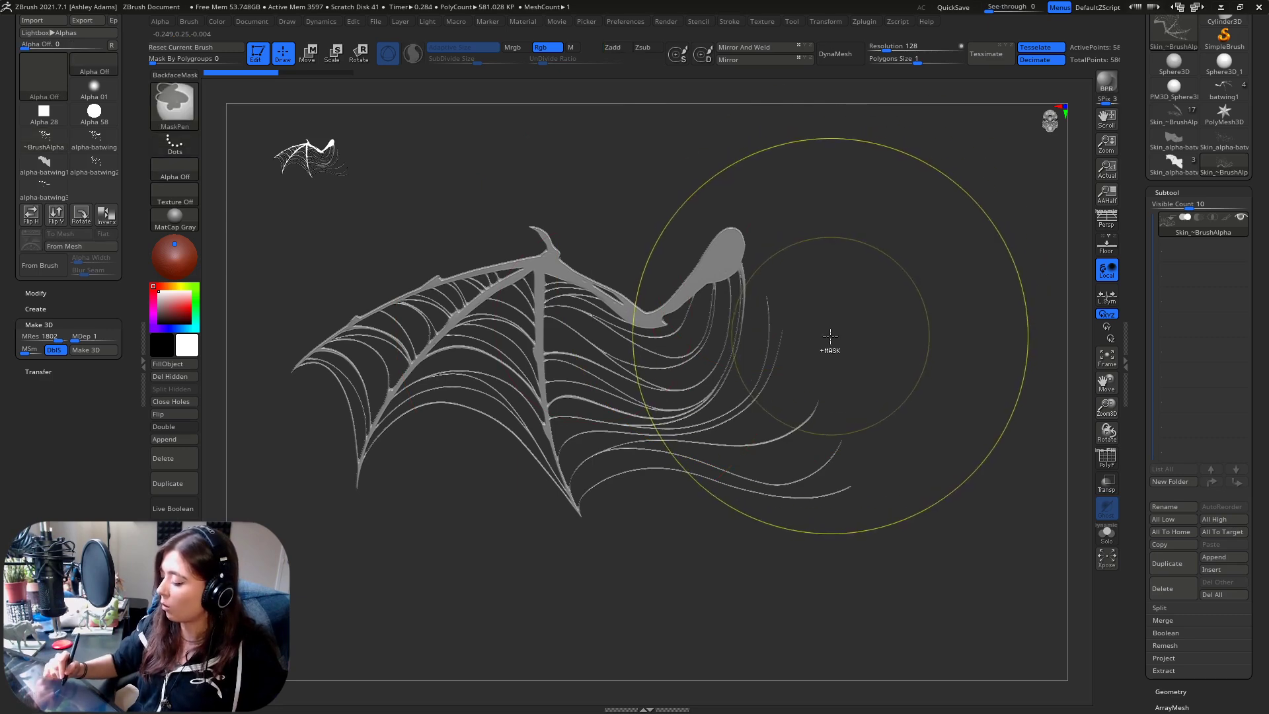
left_click_drag(823, 345, 952, 242, "ctrl")
mouse_move(700, 294)
left_mouse_down("alt")
mouse_move(790, 317)
mouse_move(666, 364)
left_mouse_up("alt")
key("ctrl+z")
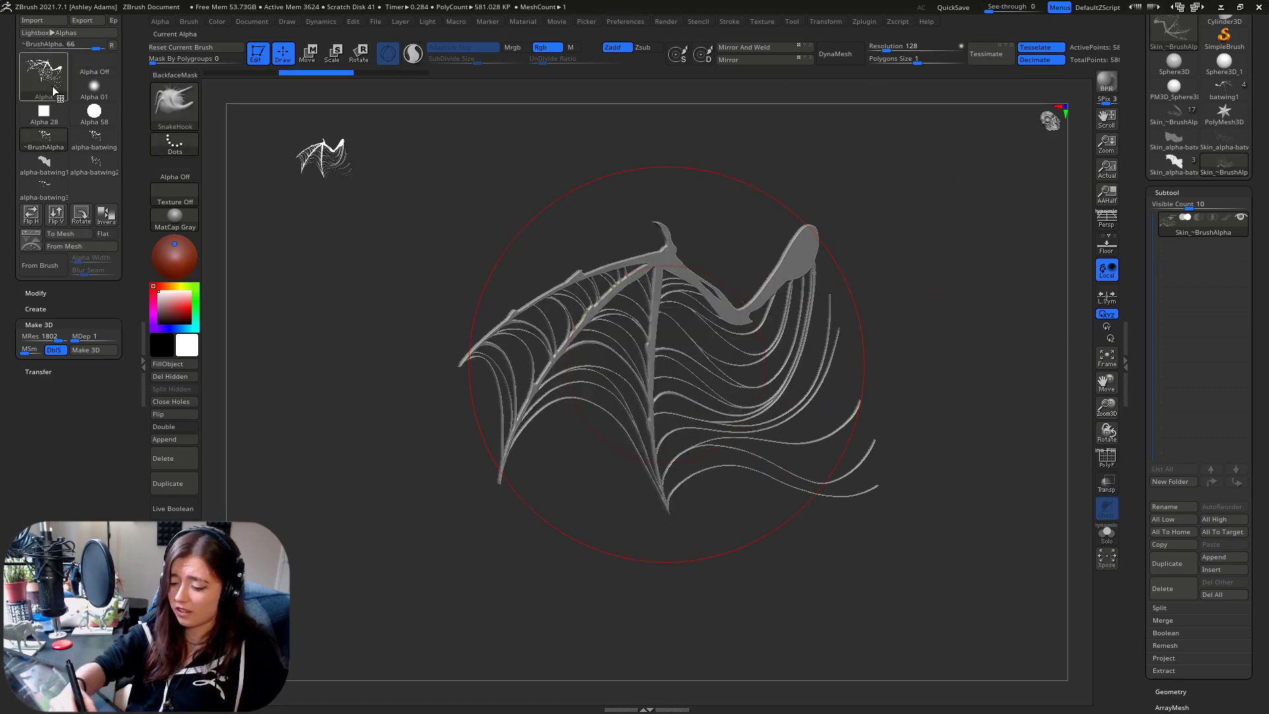
Turn the brush alpha off and bend the wing mesh into a curved shape with SnakeHook strokes
left_click(103, 69)
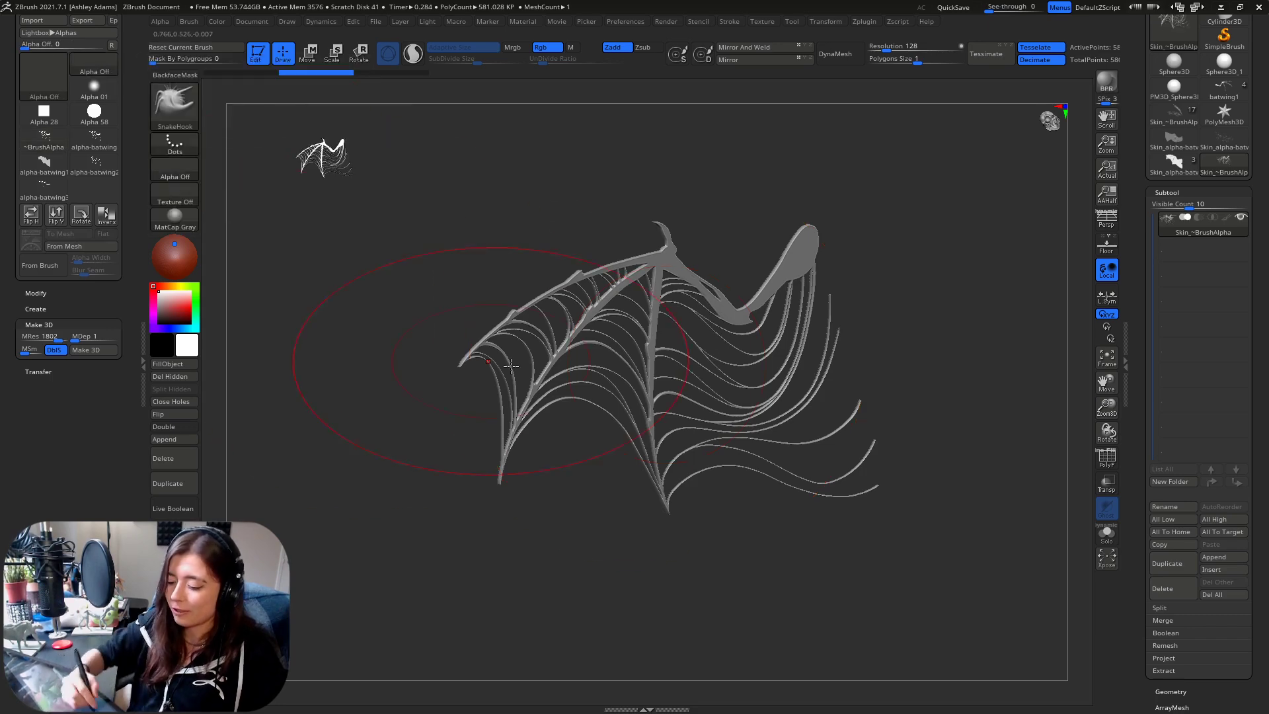
mouse_move(712, 377)
right_mouse_down()
mouse_move(748, 365)
mouse_move(716, 387)
mouse_move(707, 377)
mouse_move(753, 354)
mouse_move(740, 370)
mouse_move(680, 368)
mouse_move(694, 230)
mouse_move(530, 419)
right_mouse_up()
right_click(739, 397)
left_click_drag(436, 293, 418, 263)
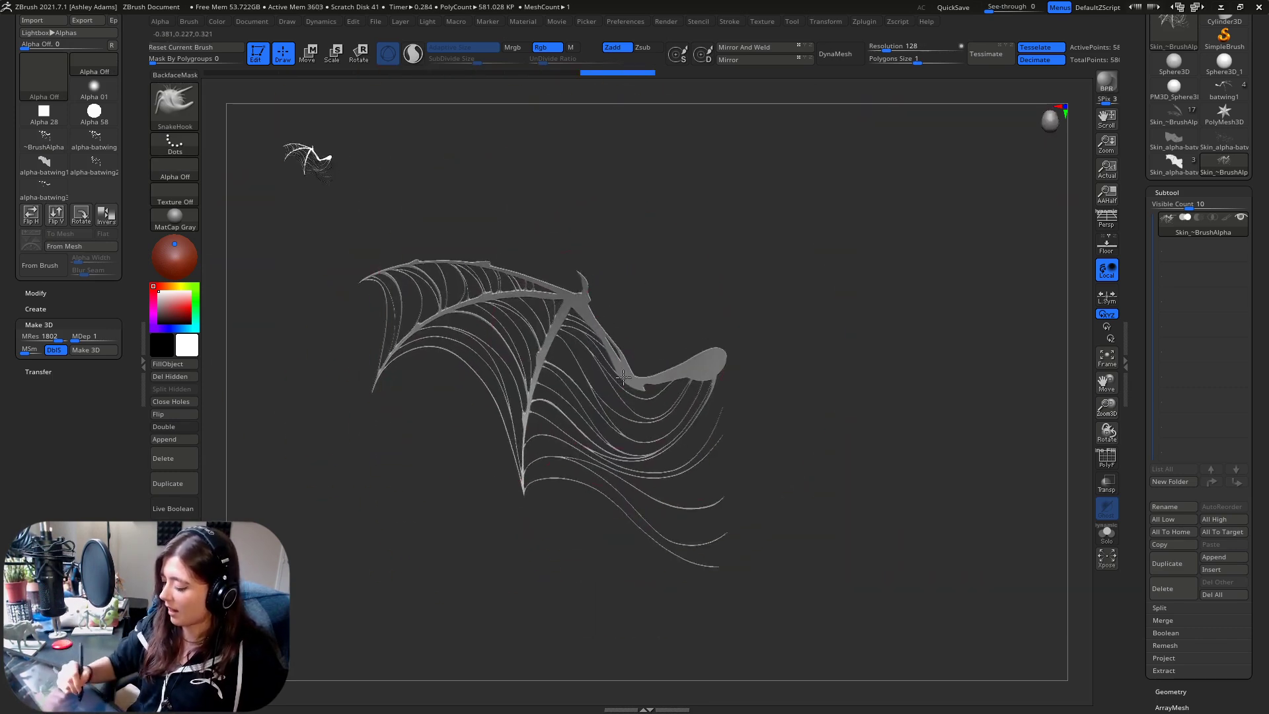
left_click_drag(626, 376, 605, 389)
left_click_drag(702, 371, 736, 341)
left_click_drag(634, 385, 624, 374)
mouse_move(712, 471)
right_mouse_down("ctrl")
mouse_move(708, 487)
mouse_move(700, 383)
right_mouse_up("ctrl")
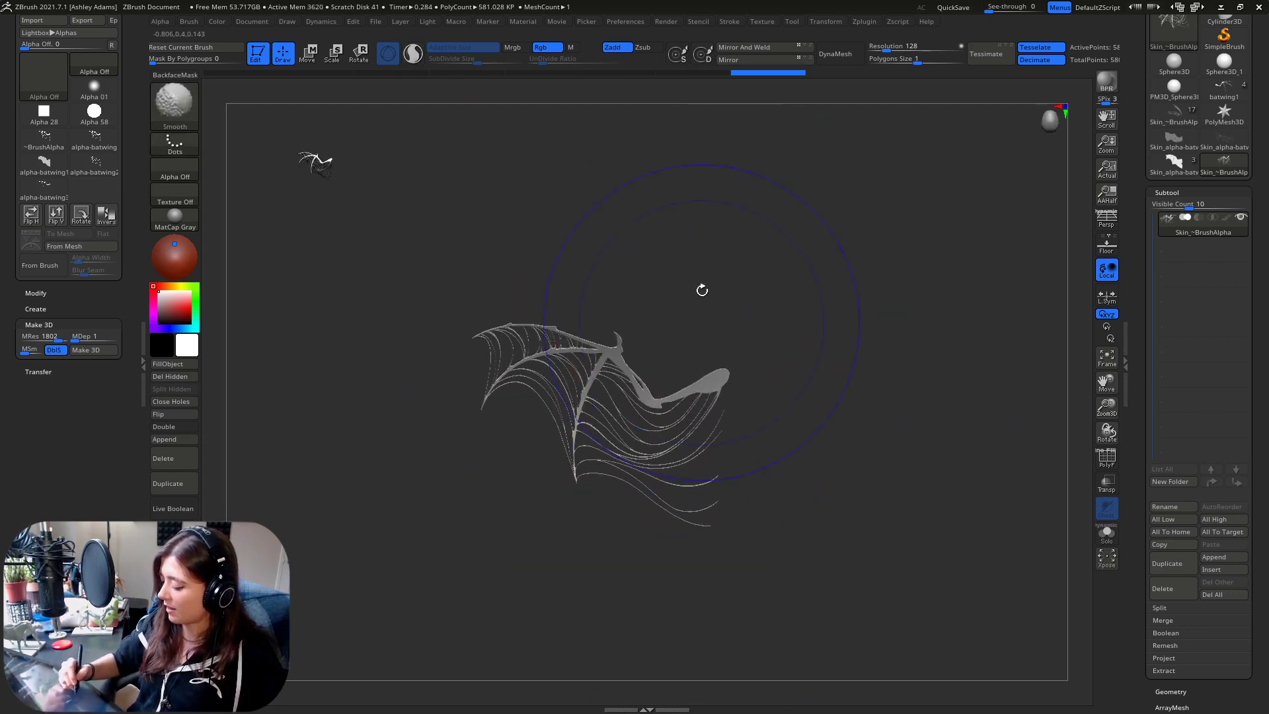
Show the floor grid and move the wing along X until its shoulder end sits beside the centre line
left_click(1112, 246)
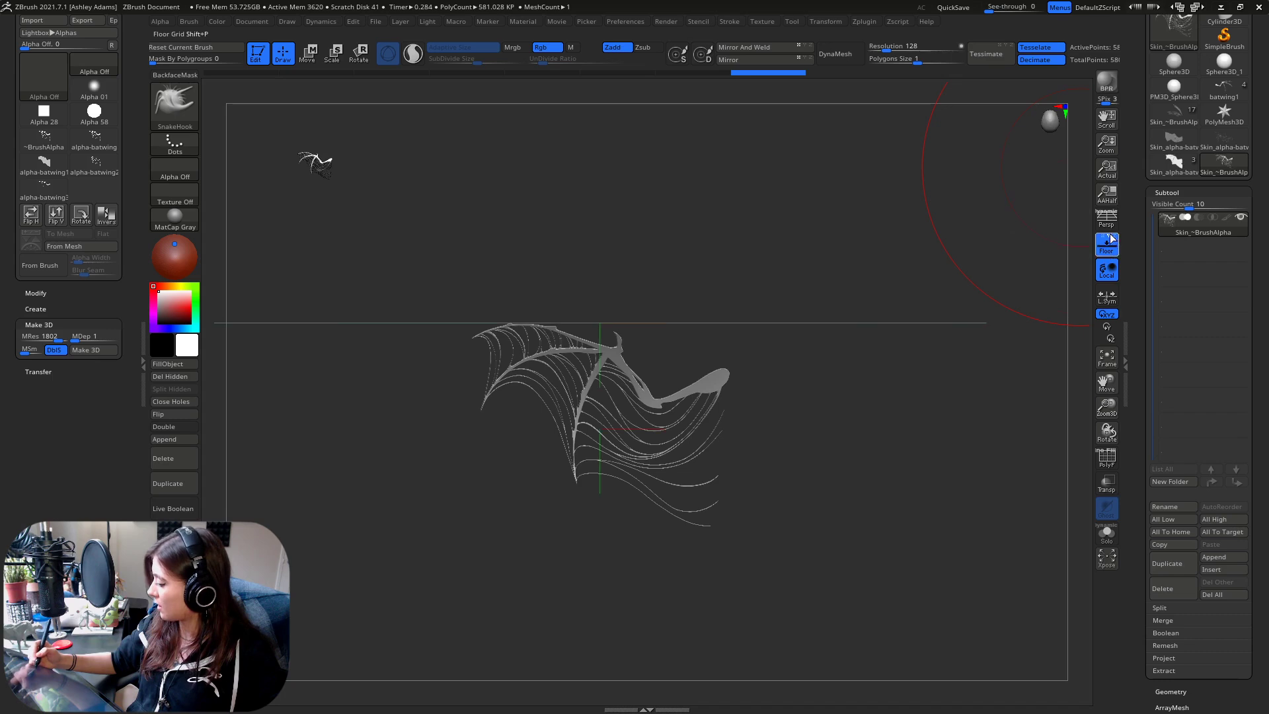
right_click_drag(816, 429, 873, 365, "alt")
key("w")
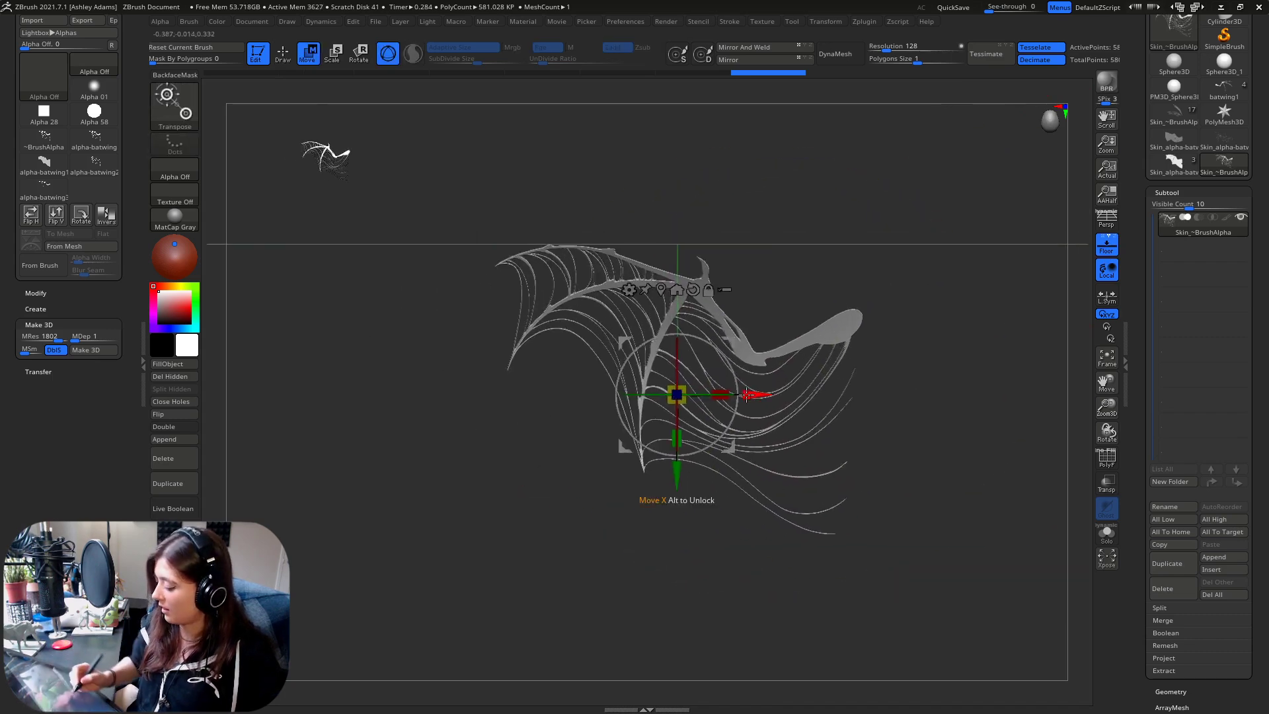
left_click_drag(755, 395, 562, 395)
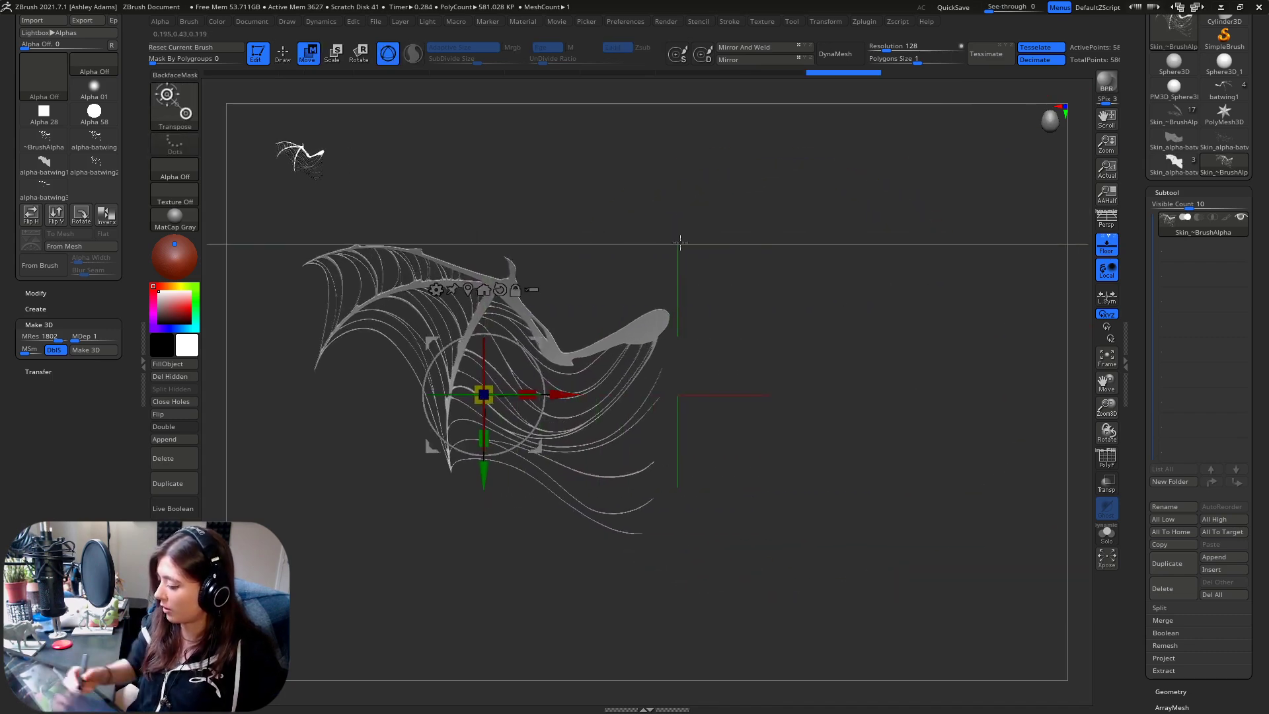
Mirror and weld the wing across the centre line, hide the floor grid and check the pair from several angles
left_click(758, 55)
key("q")
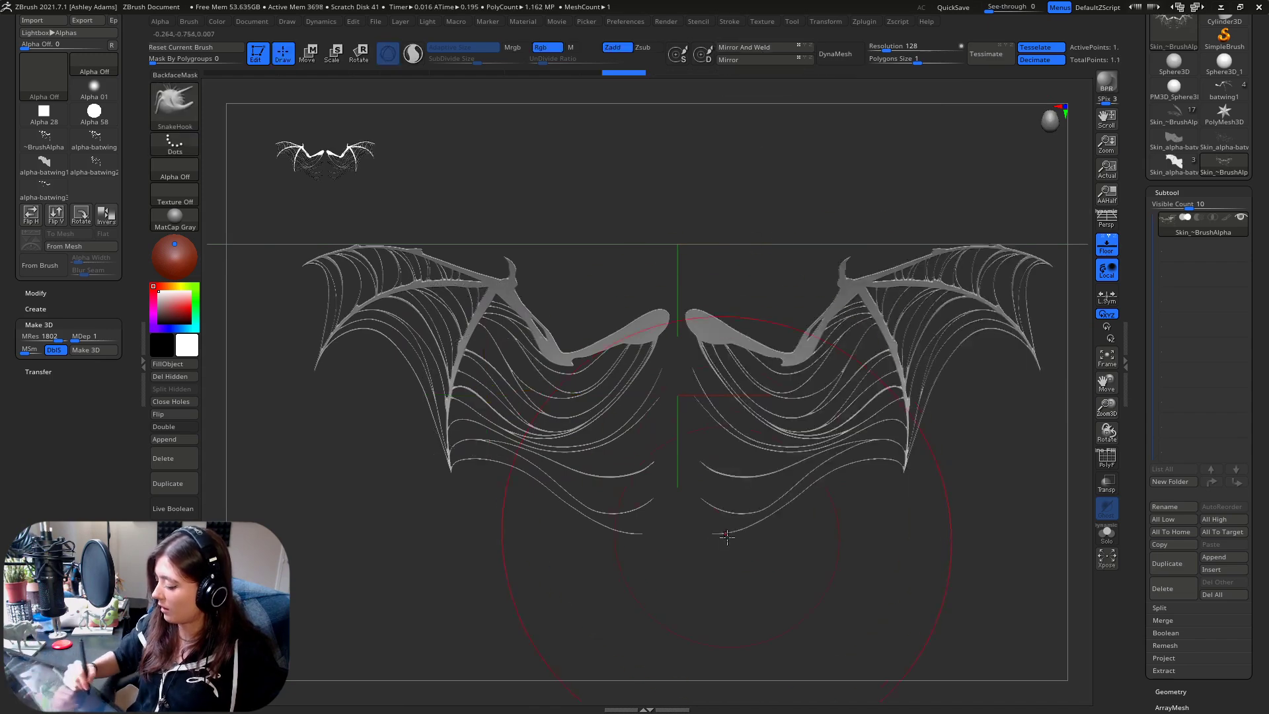
mouse_move(741, 396)
right_mouse_down()
mouse_move(771, 553)
mouse_move(1037, 275)
right_mouse_up()
left_click(1106, 245)
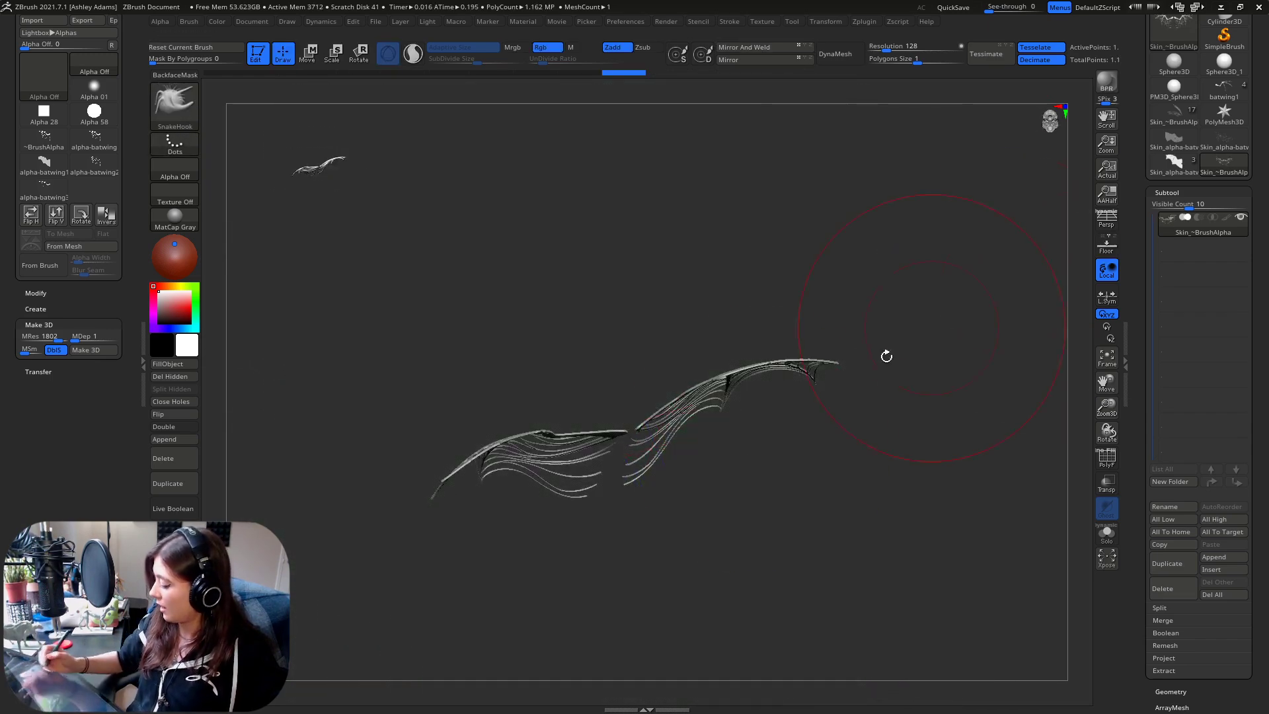
right_click_drag(886, 354, 721, 415)
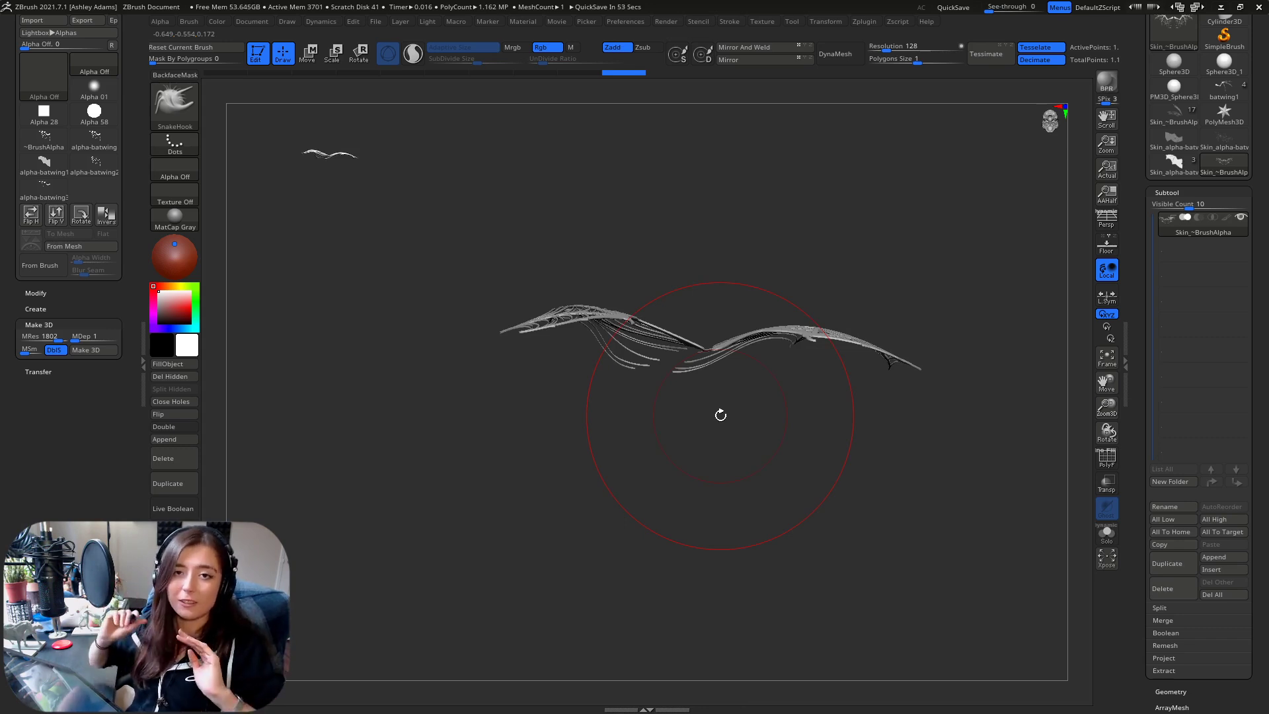
right_click_drag(714, 277, 708, 171)
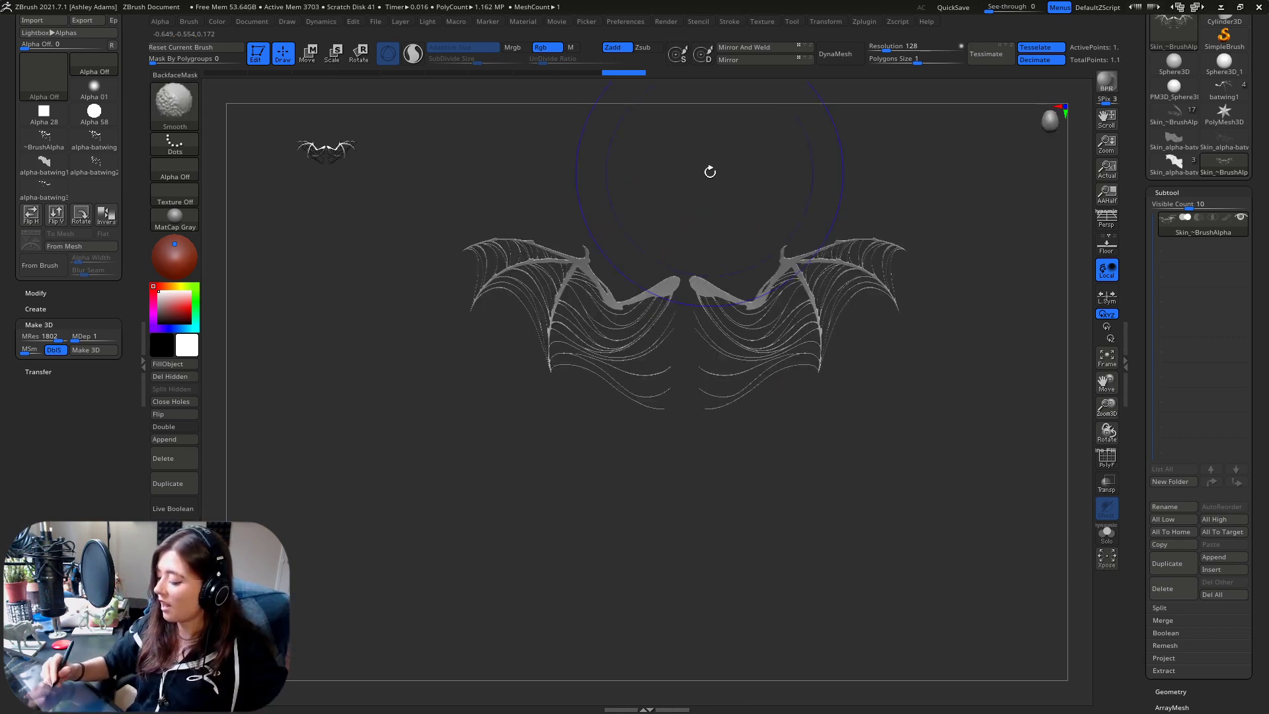
Switch to the finished batwing1 tool and examine its layered wing meshes alongside the bat wing alphas and tool thumbnails
left_click(1224, 88)
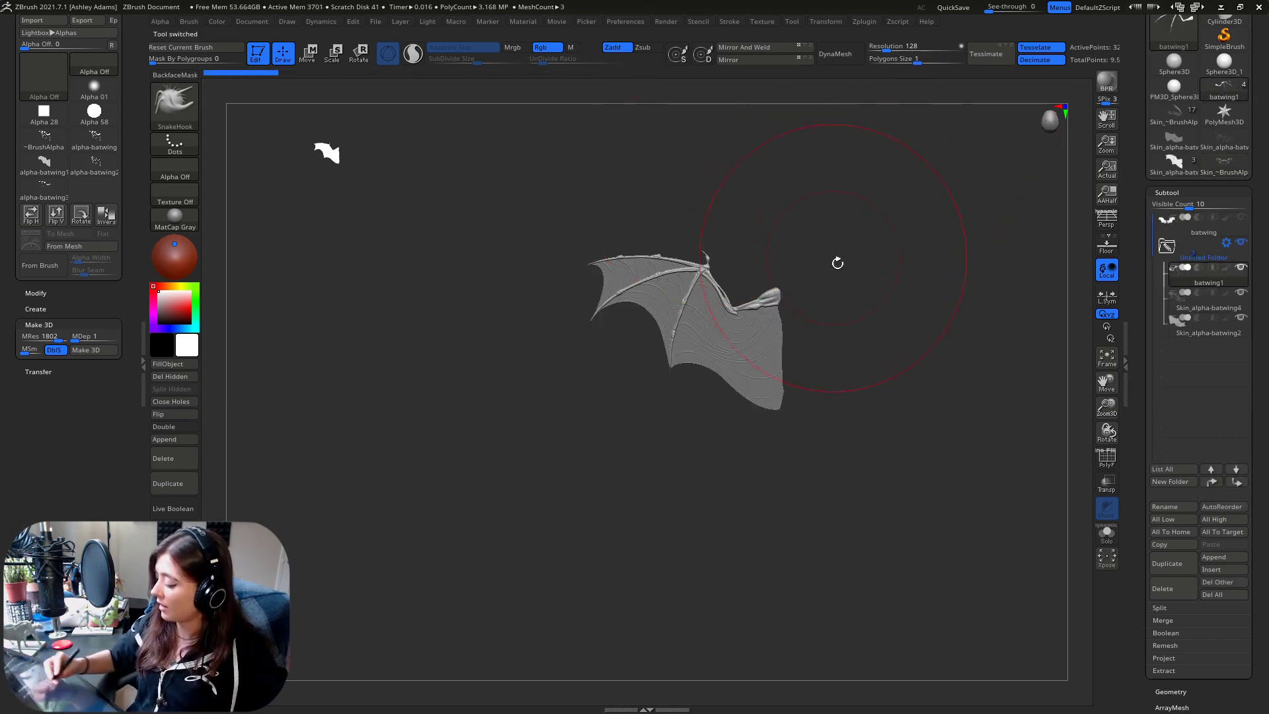
right_click_drag(766, 267, 749, 337, "ctrl")
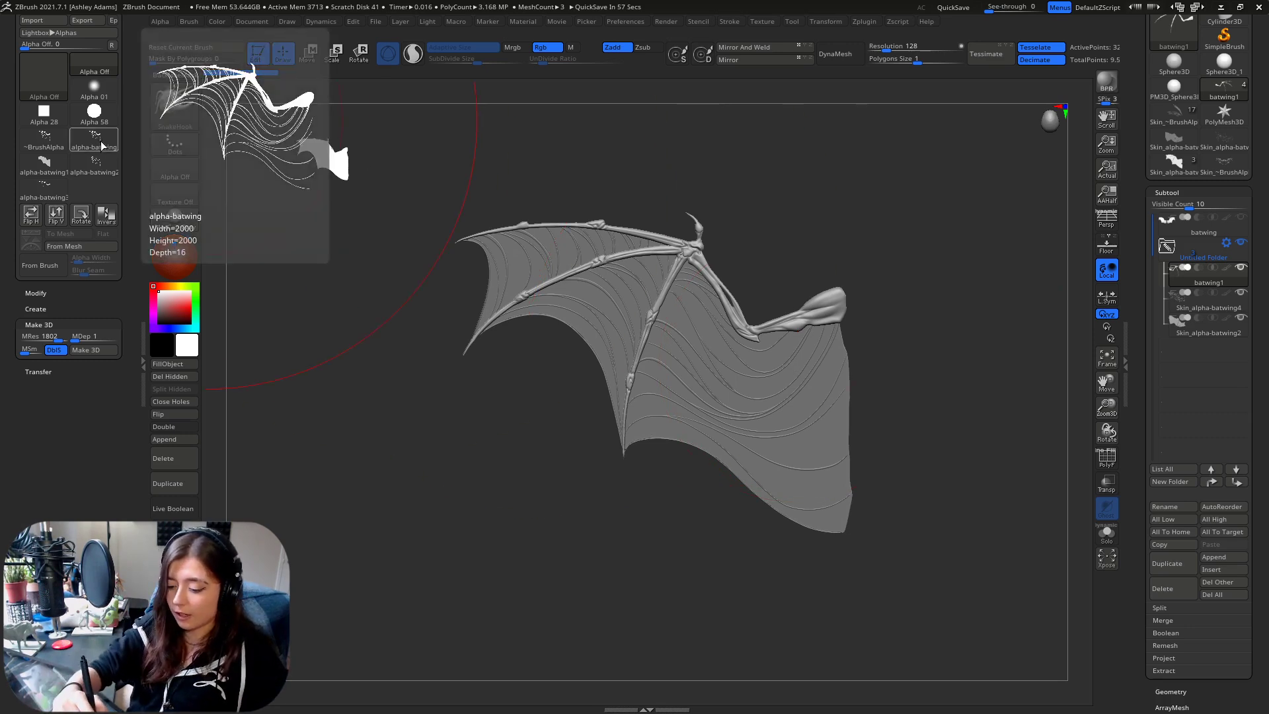
mouse_move(49, 162)
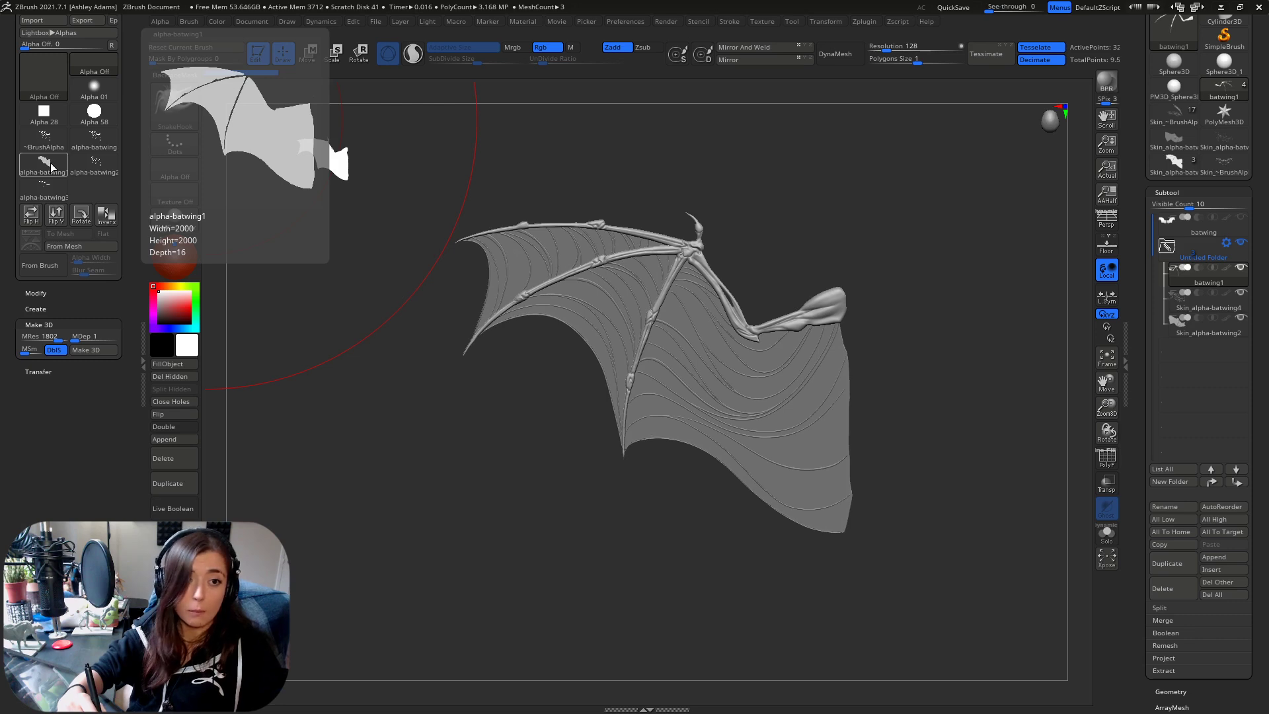
mouse_move(84, 173)
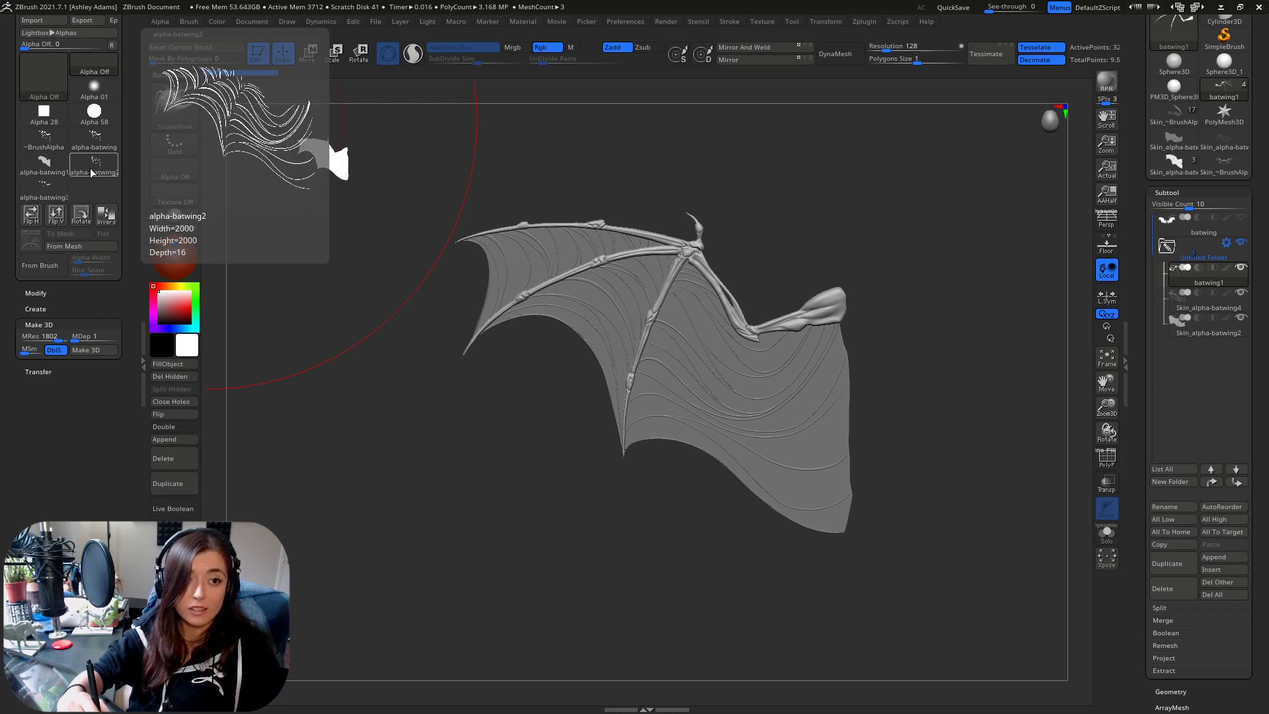
mouse_move(53, 190)
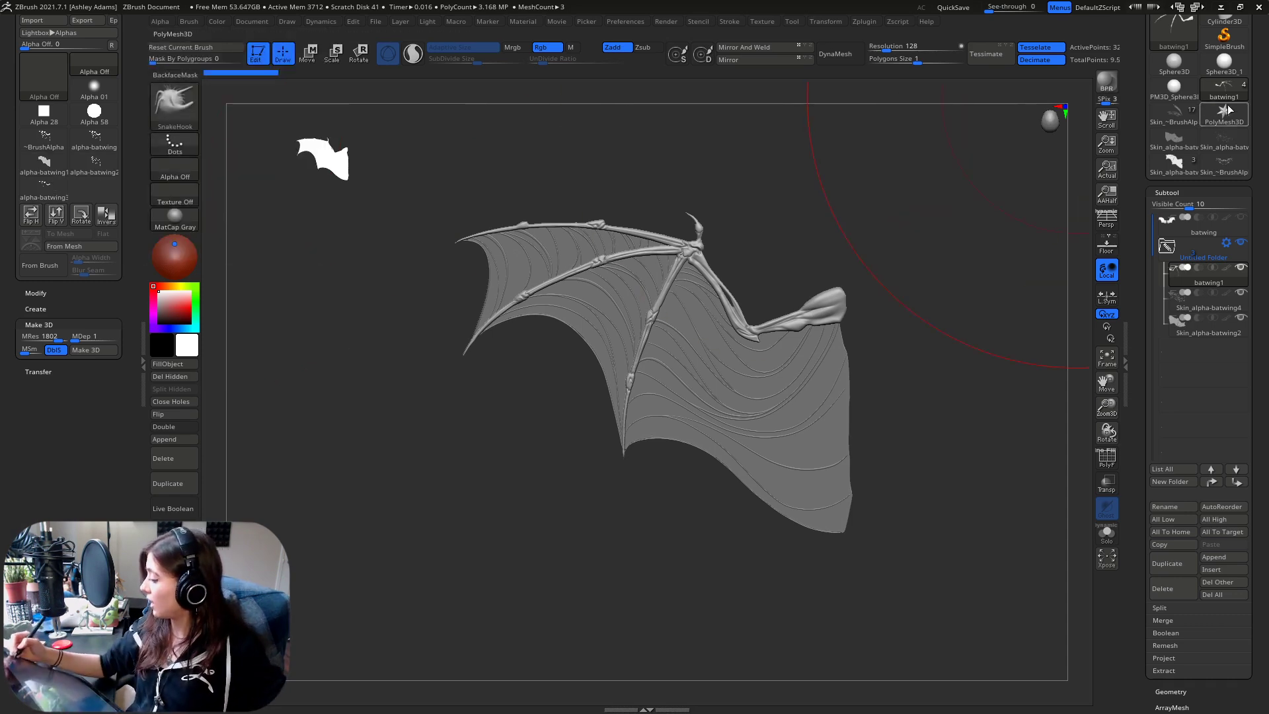
mouse_move(1209, 169)
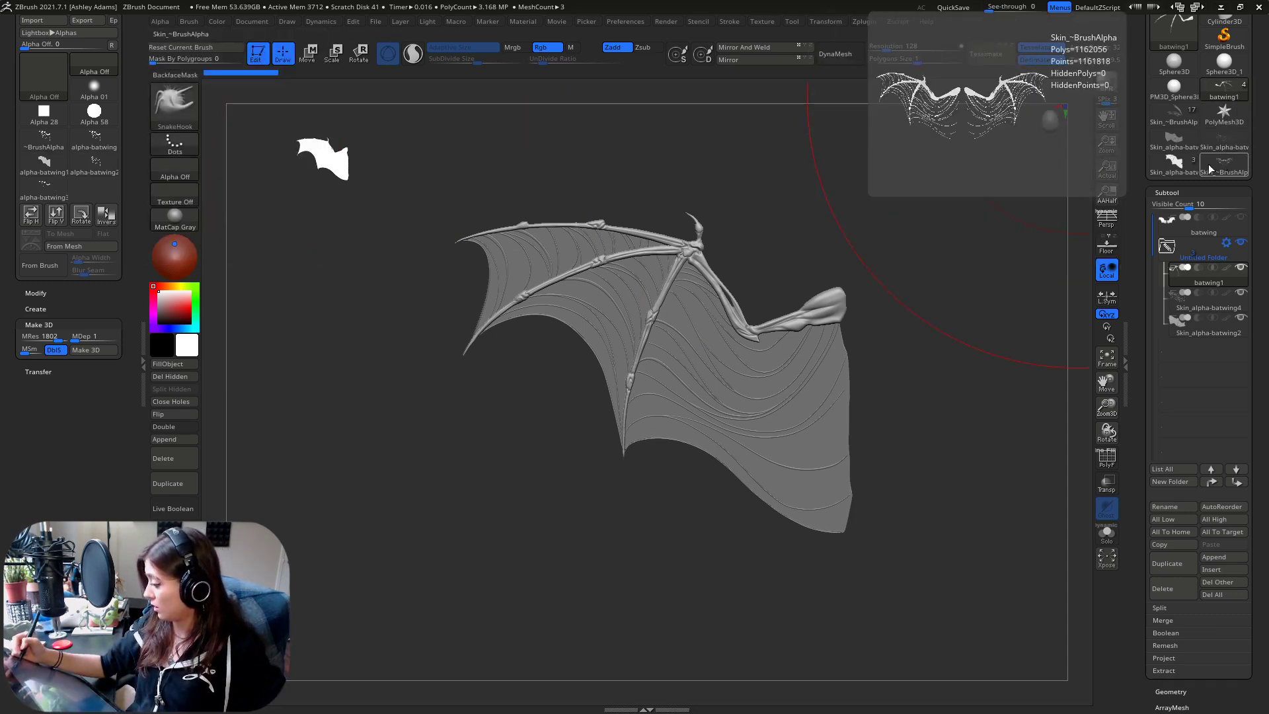
mouse_move(1186, 140)
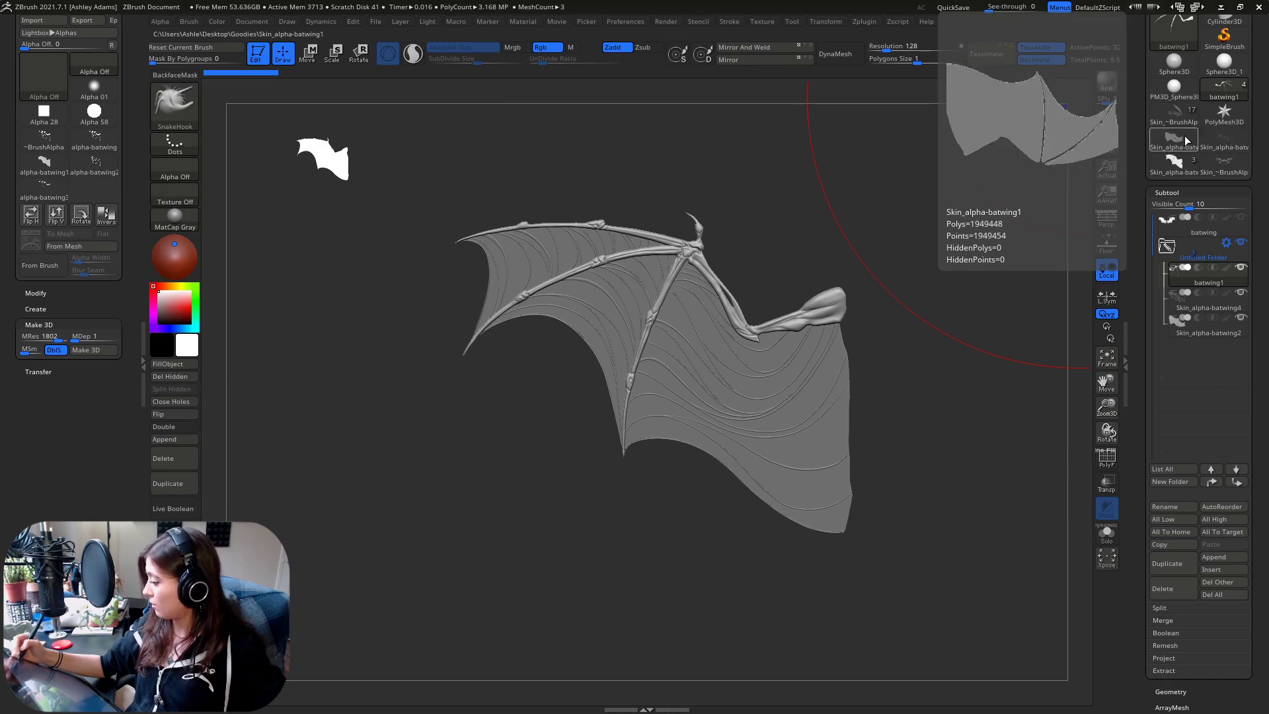
left_click(1226, 90)
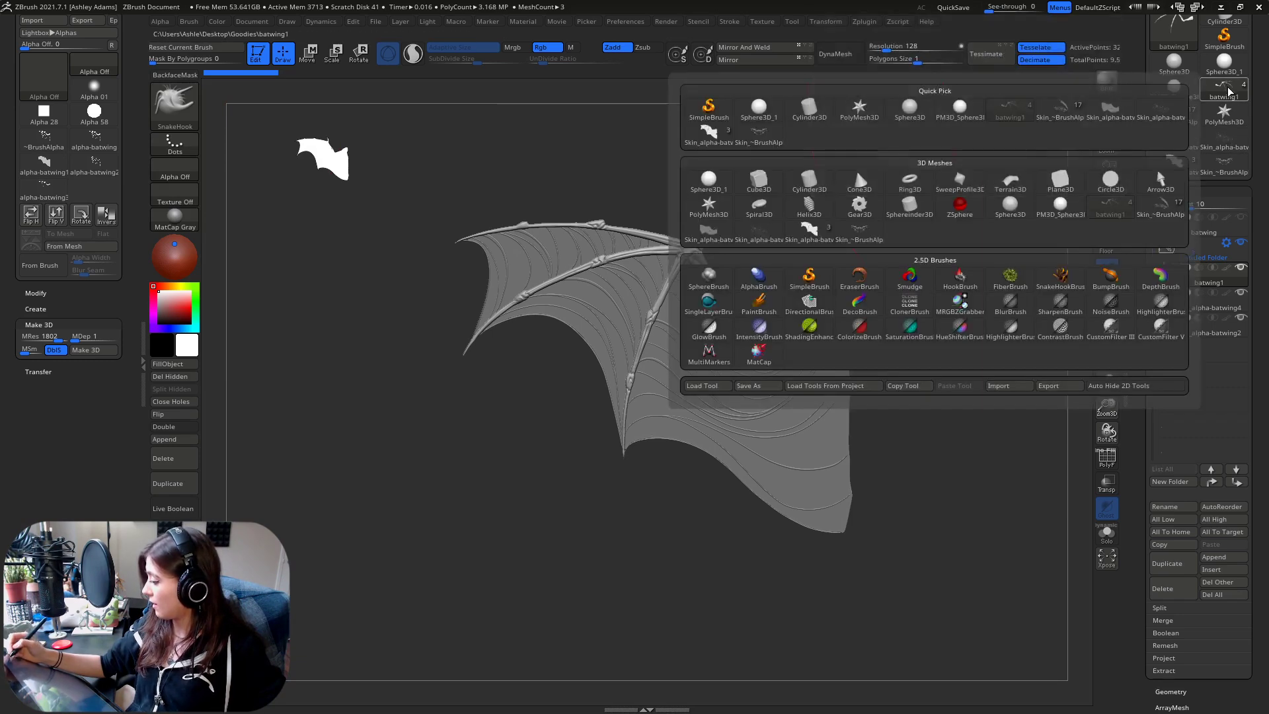
left_click_drag(816, 249, 663, 318, "alt")
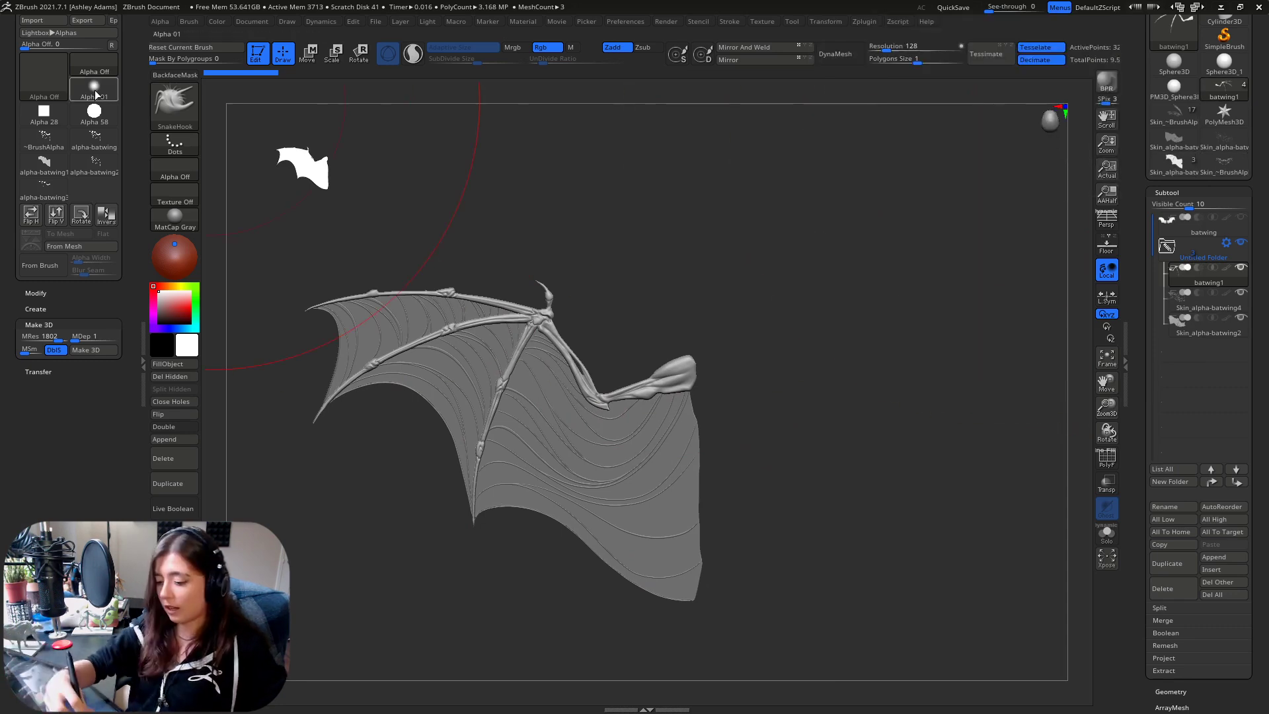
Turn alpha-batwing3 into a bone mesh with Make 3D and append the membrane and vein meshes to it as subtools
mouse_move(80, 137)
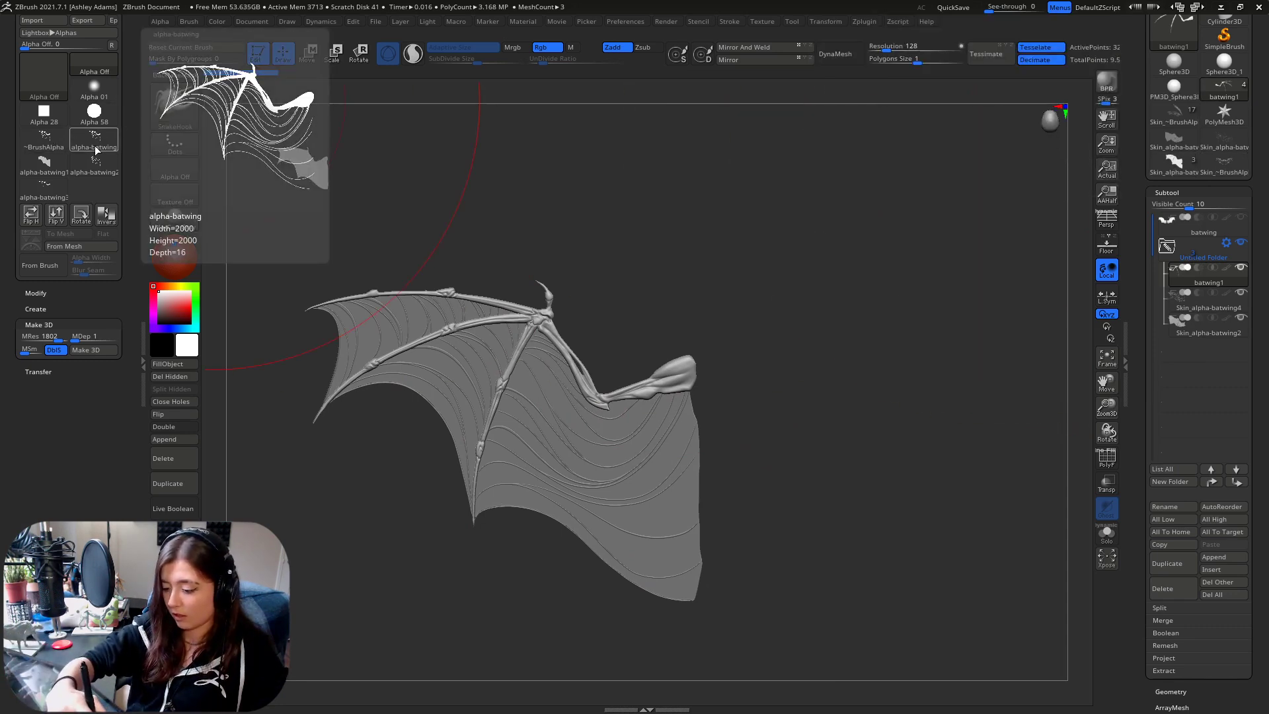
left_click(45, 190)
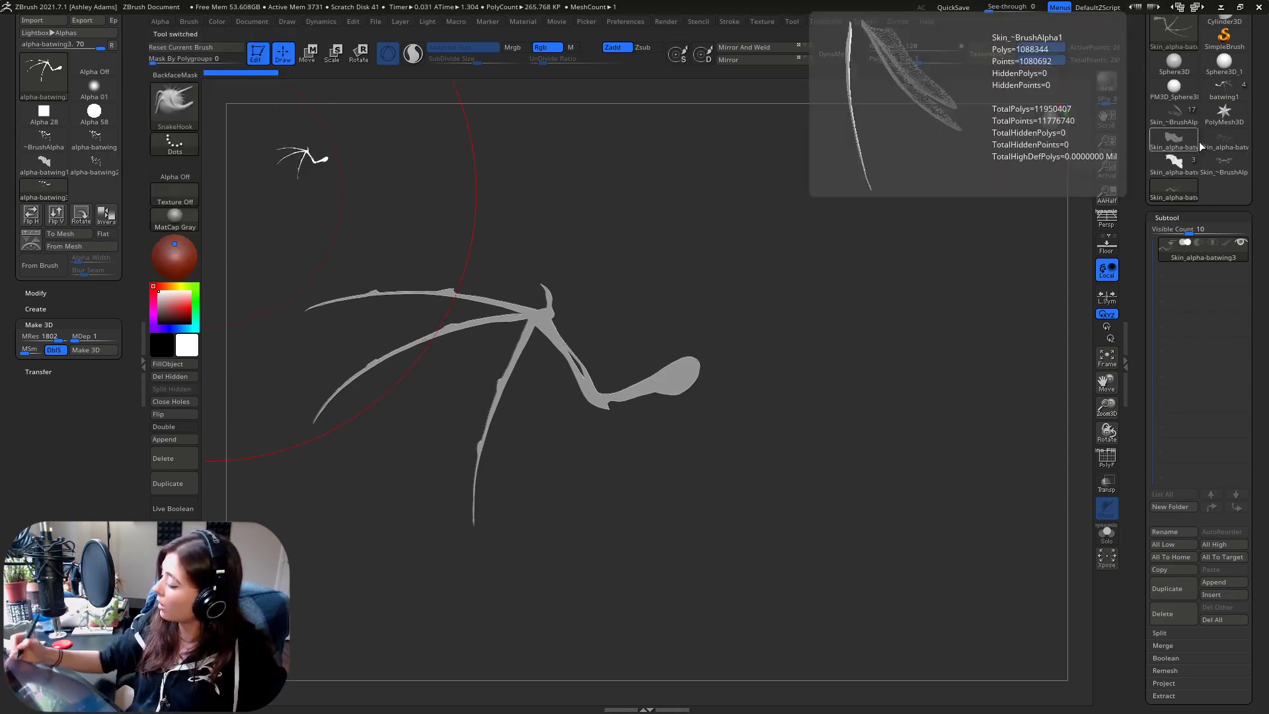
left_click(1214, 581)
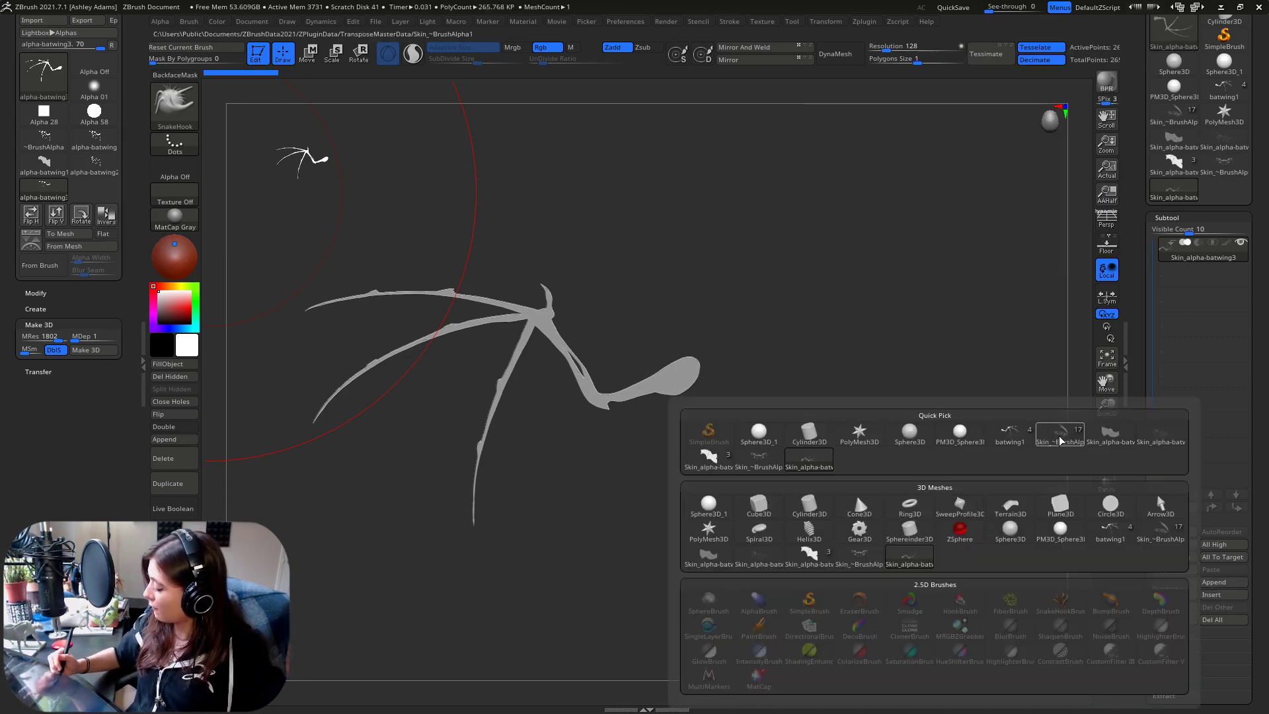
left_click(1113, 442)
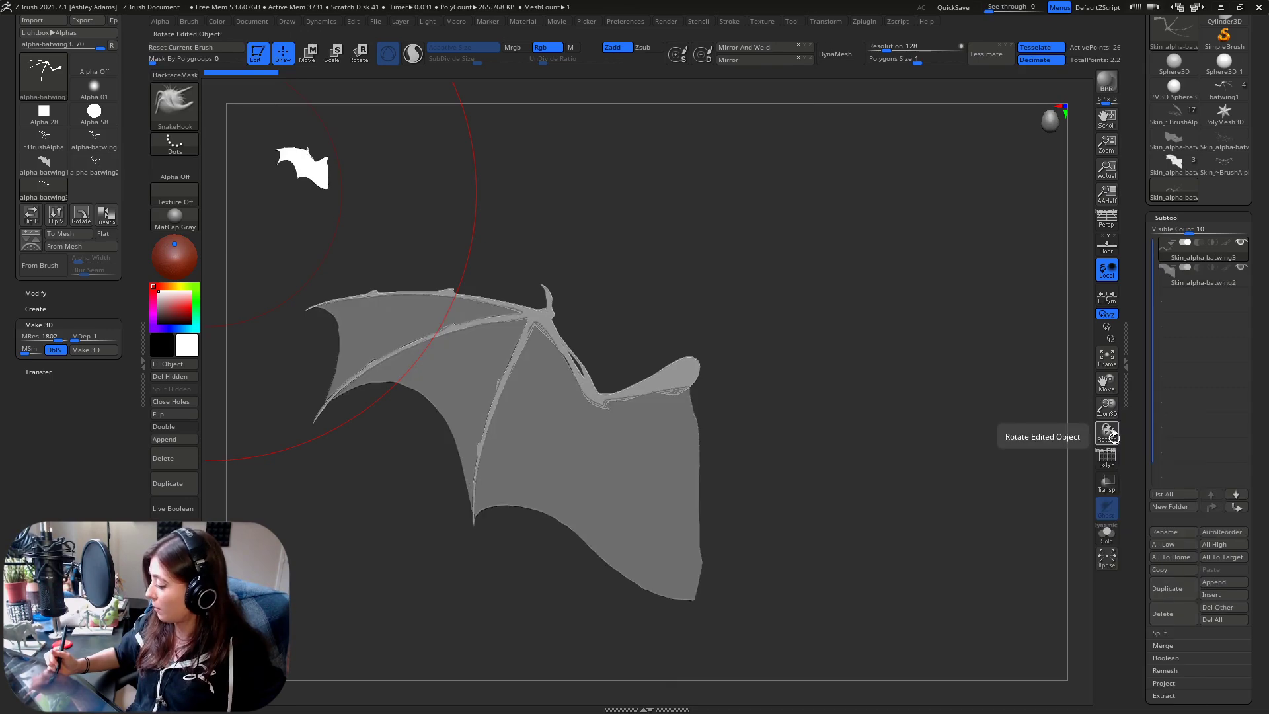
left_click(1226, 582)
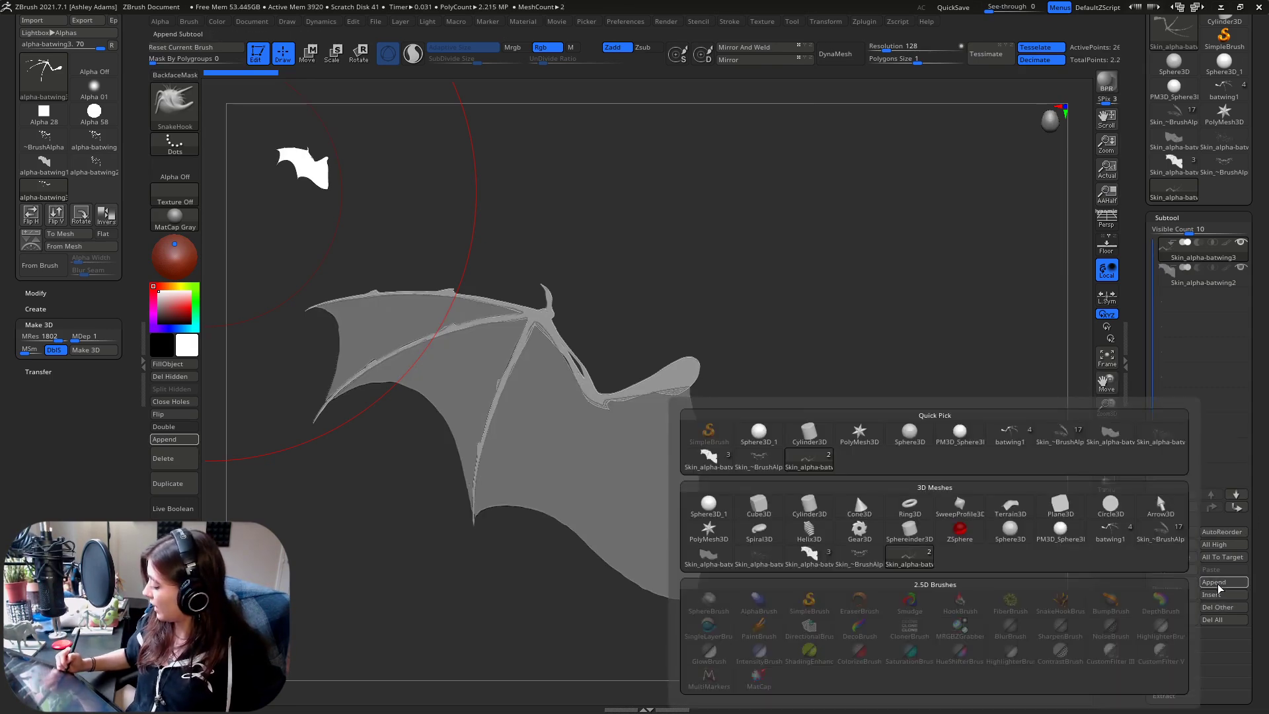
left_click(1167, 442)
right_click_drag(624, 318, 816, 289, "alt")
right_click_drag(737, 318, 739, 351, "ctrl")
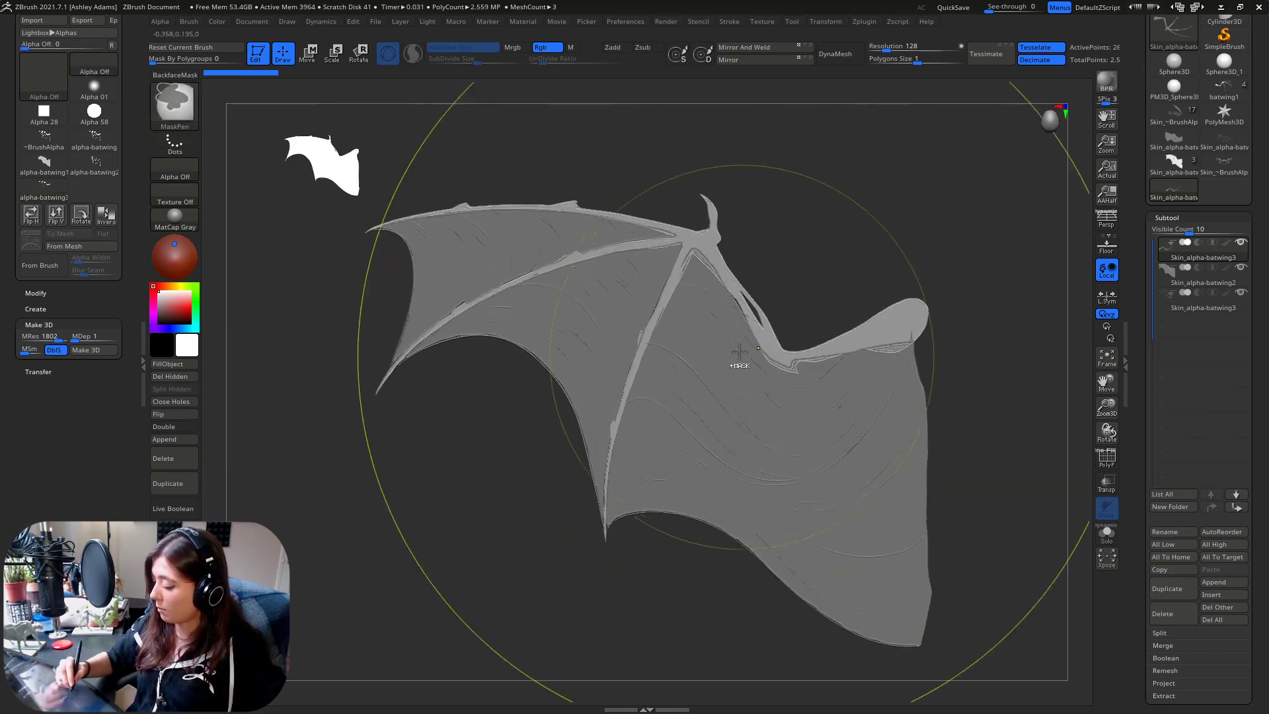
Examine how the bone, membrane and vein subtools fit together by making each one active in turn
right_click(739, 352)
right_click_drag(865, 272, 749, 335, "alt")
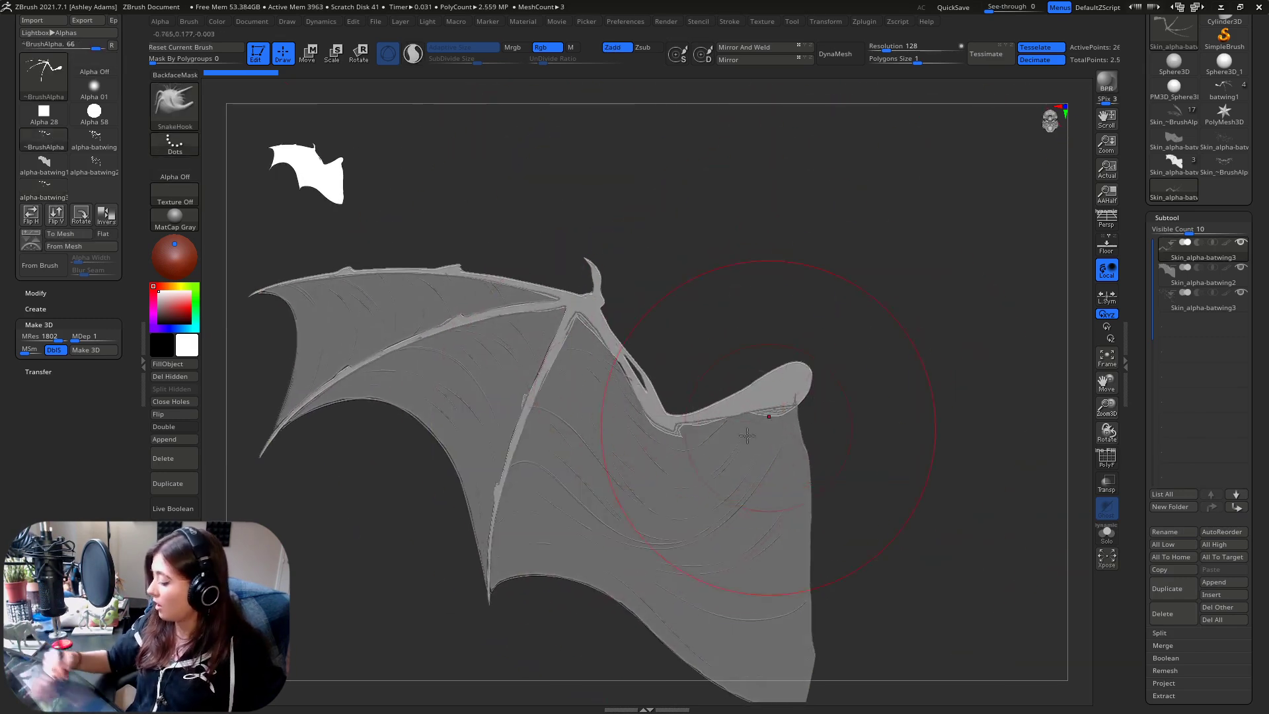
right_click_drag(747, 435, 777, 401, "ctrl")
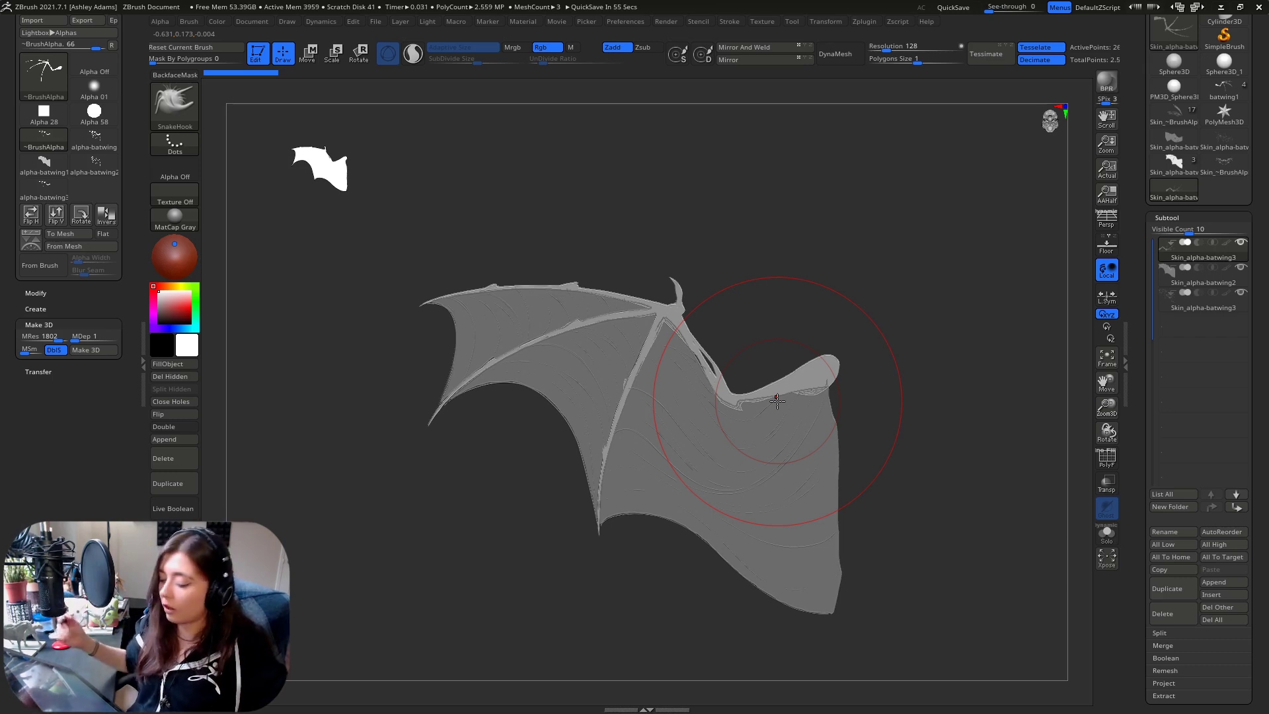
left_click(696, 378, "alt")
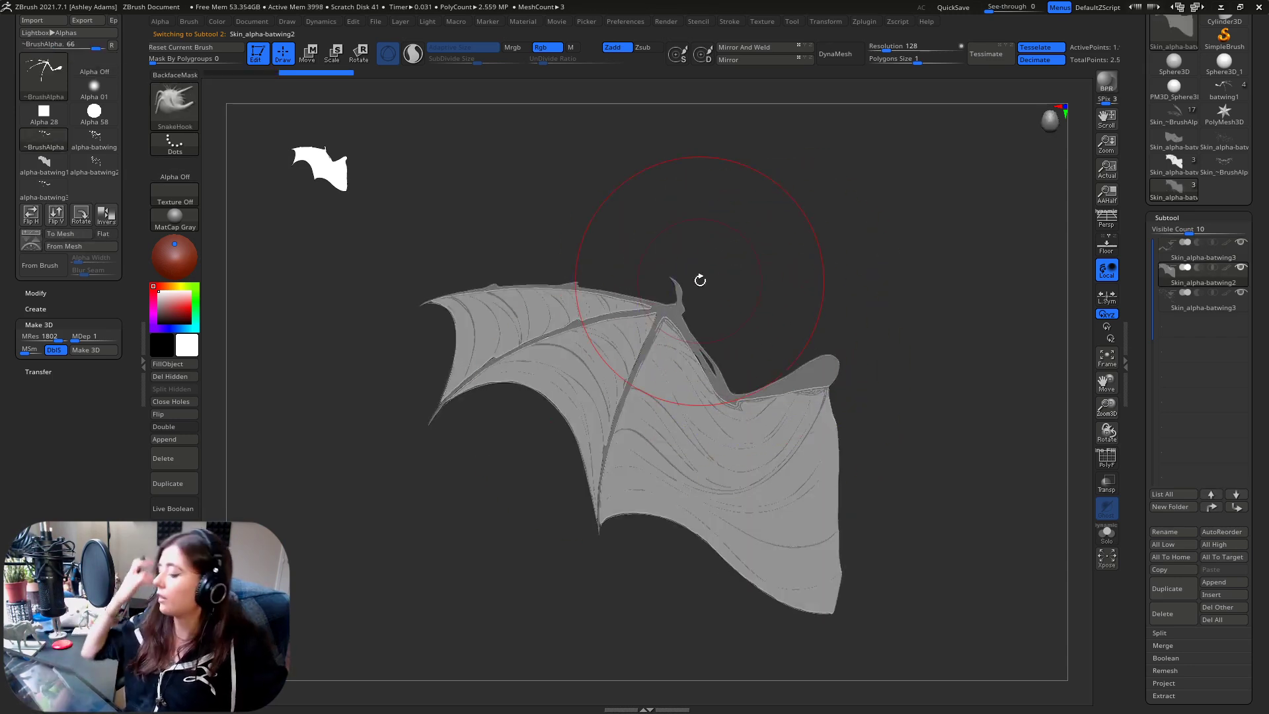
left_click_drag(711, 263, 726, 298)
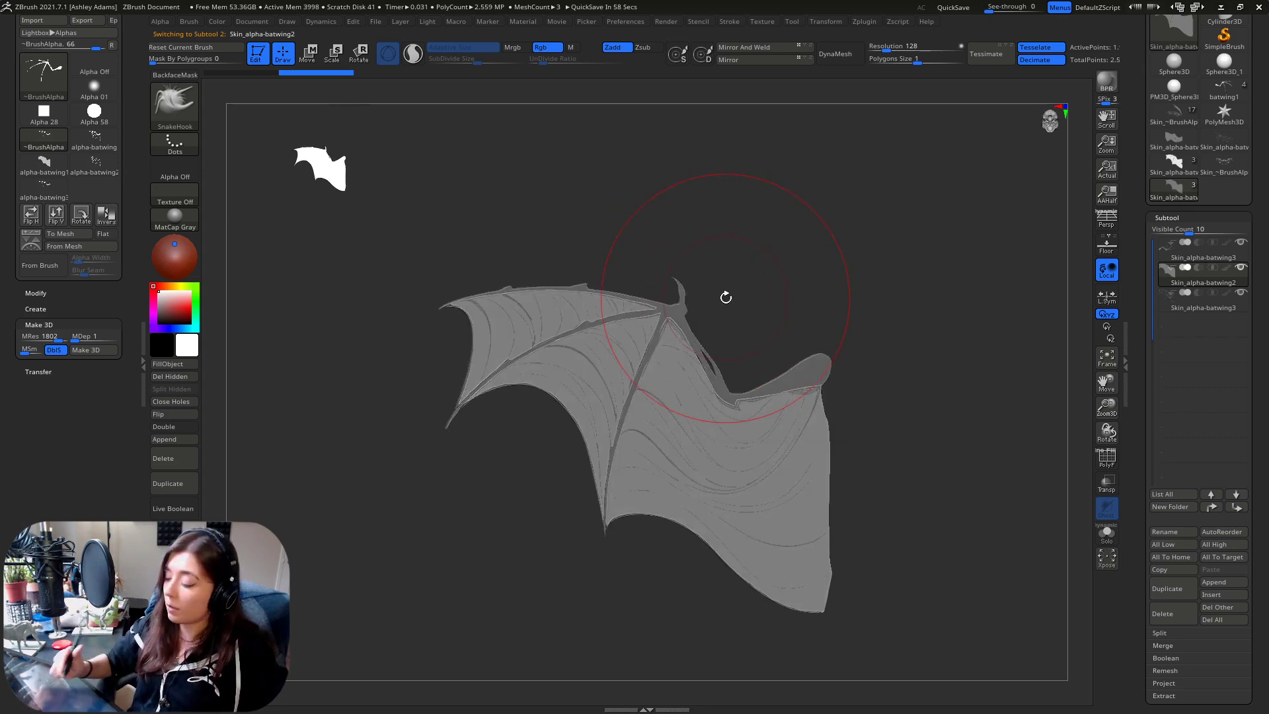
key("ctrl")
key("ctrl")
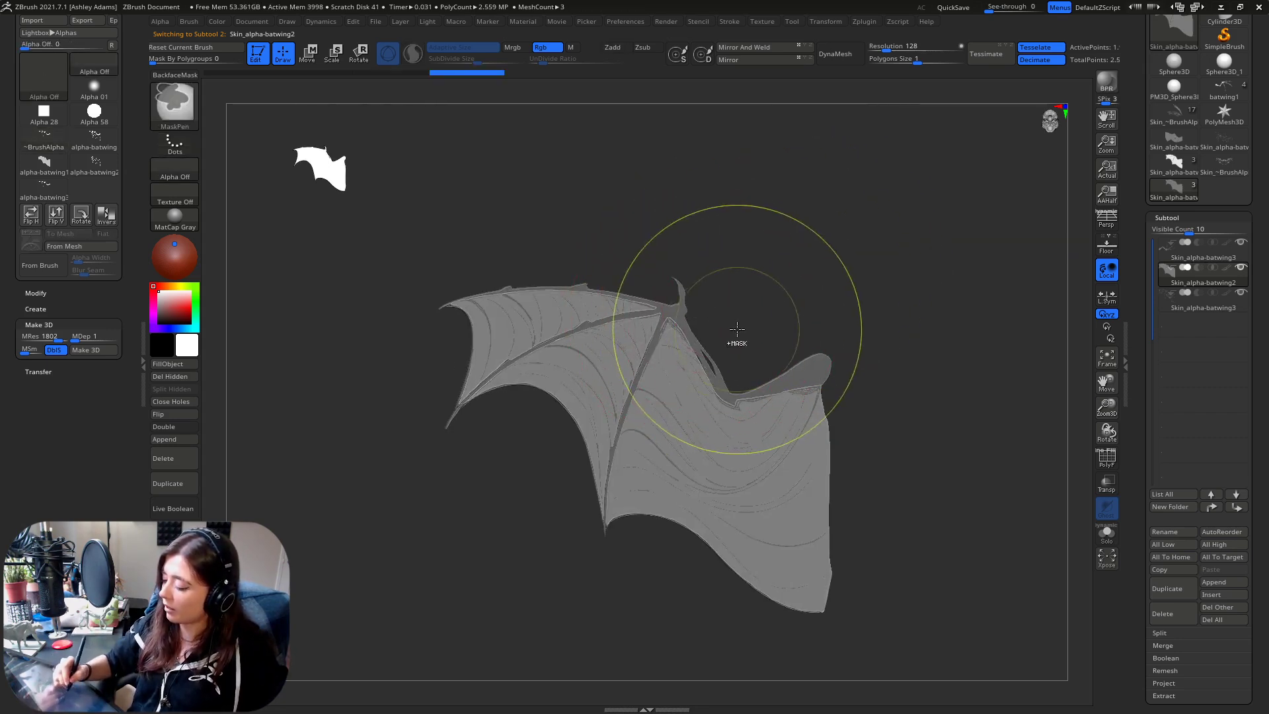
left_click(691, 287, "alt")
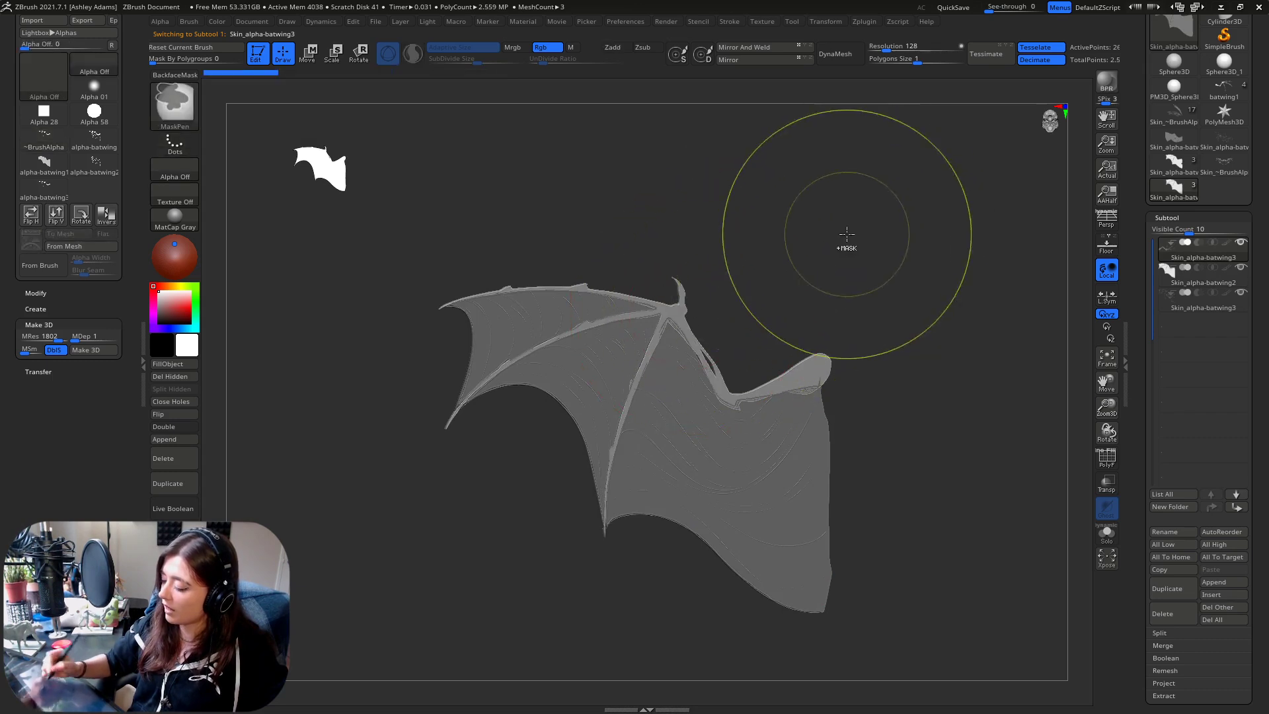
right_click_drag(627, 327, 507, 359, "ctrl")
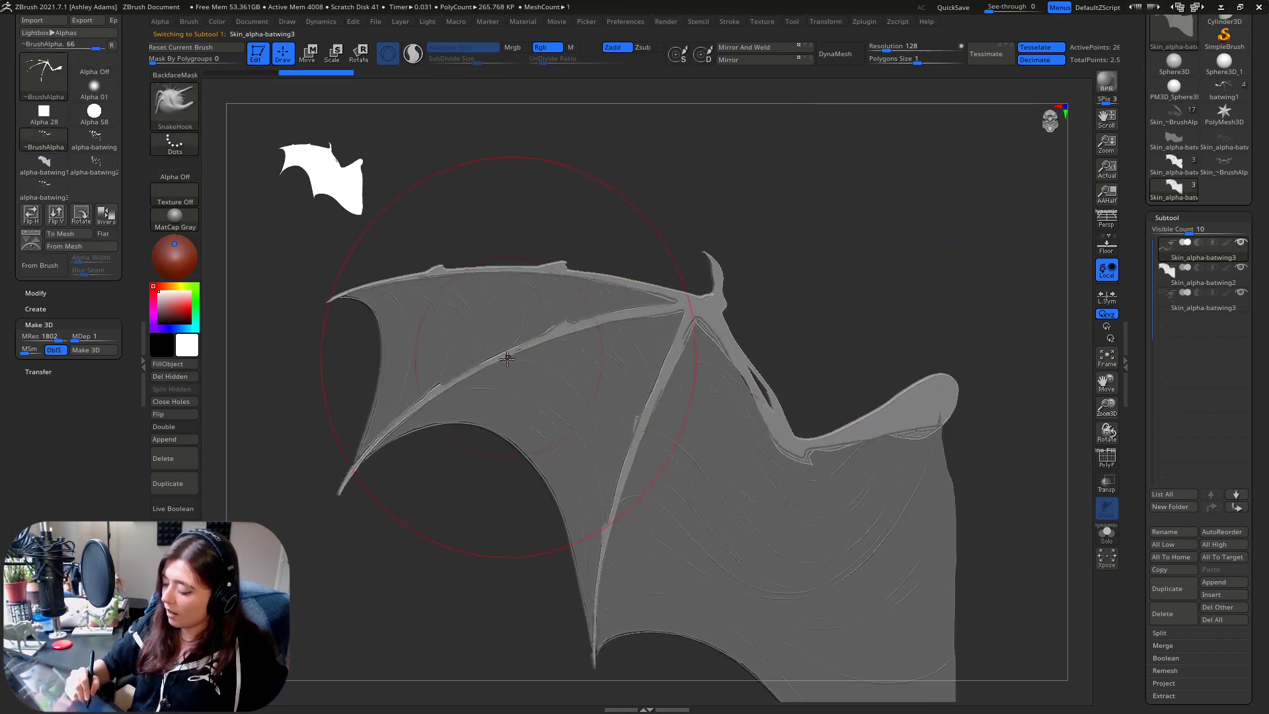
left_click(479, 390, "alt")
right_click_drag(886, 269, 798, 367, "ctrl")
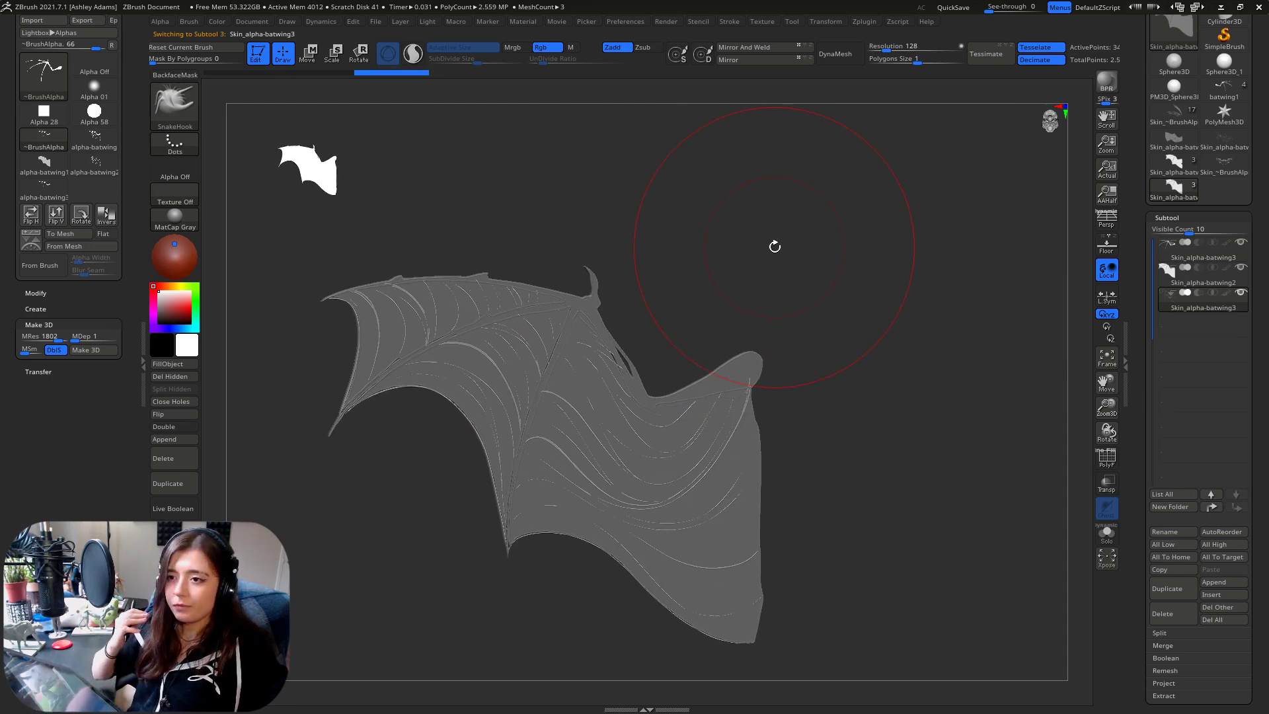
left_click(579, 335, "alt")
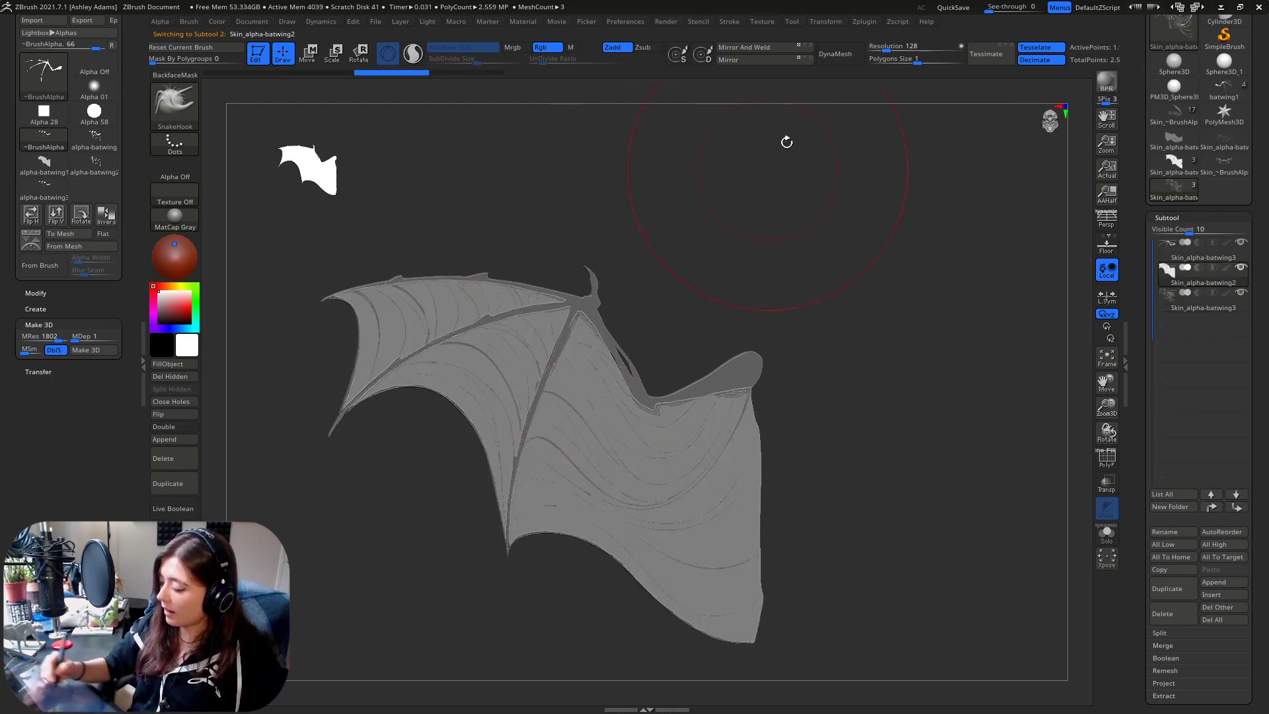
left_click(595, 320, "alt")
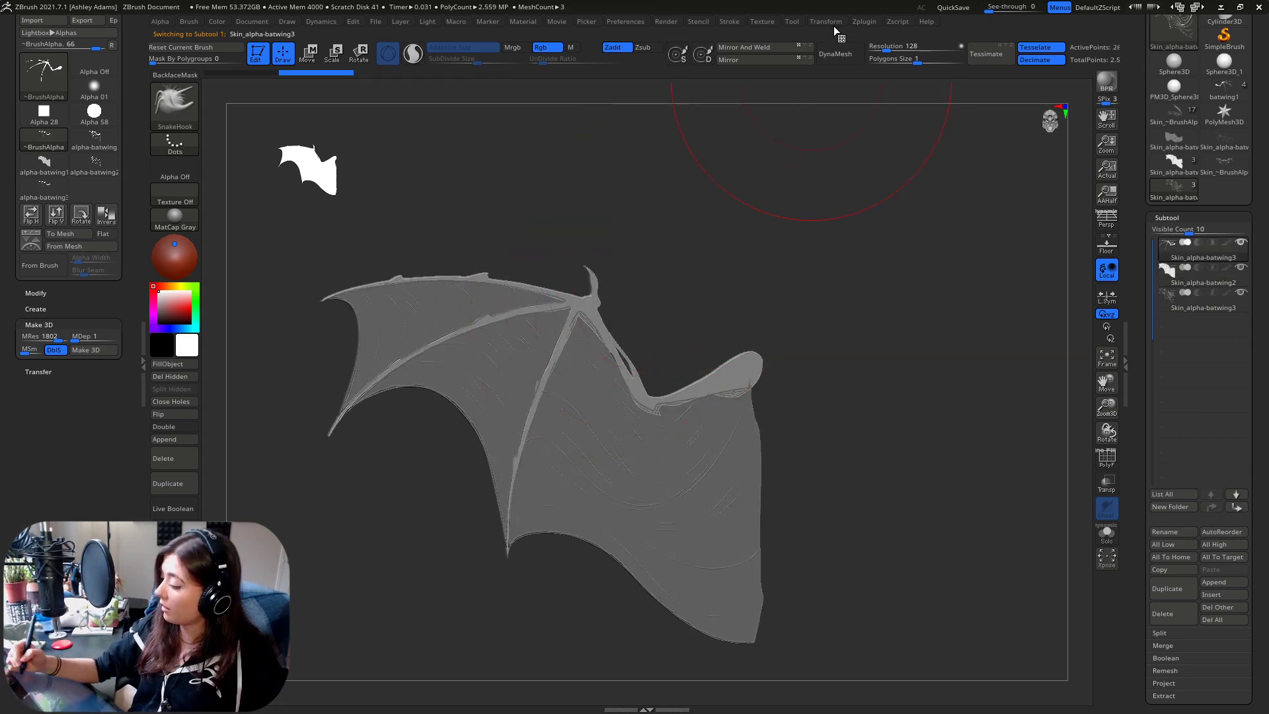
Show the floor grid and activate symmetry on the bone subtool along Z only, with X symmetry off
left_click(1109, 251)
left_click_drag(834, 288, 823, 428, "shift")
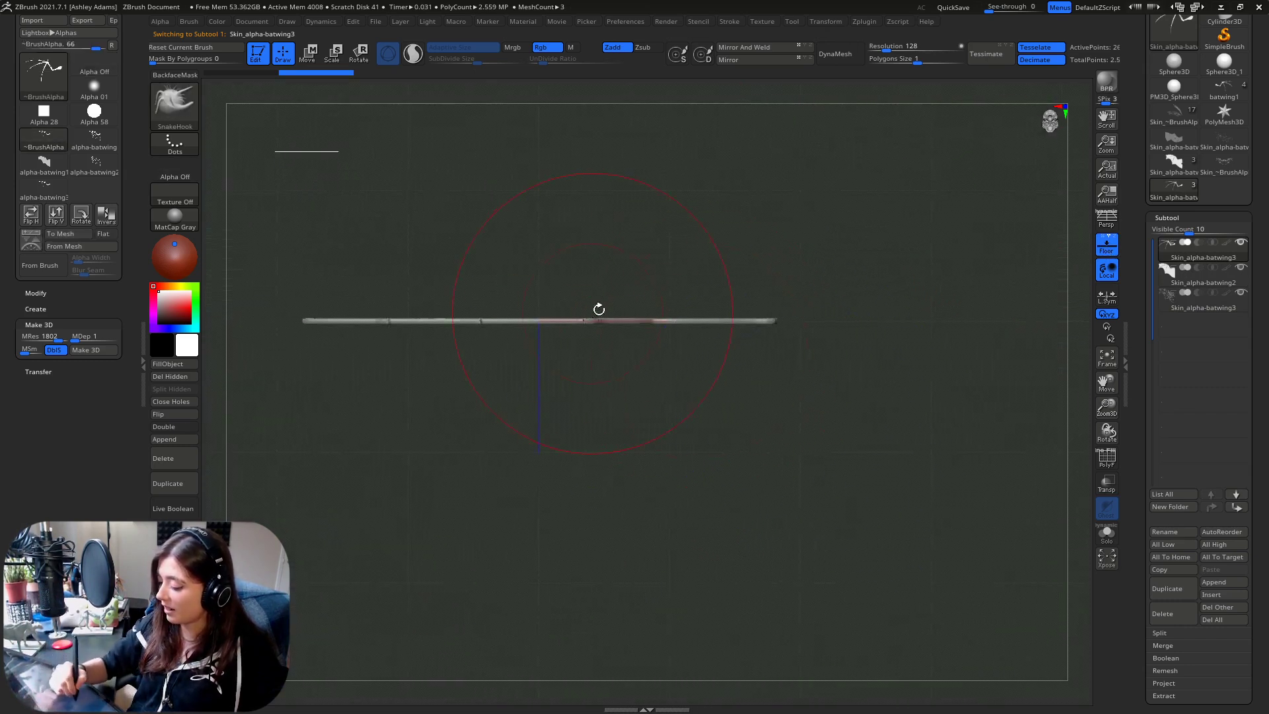
left_click(822, 22)
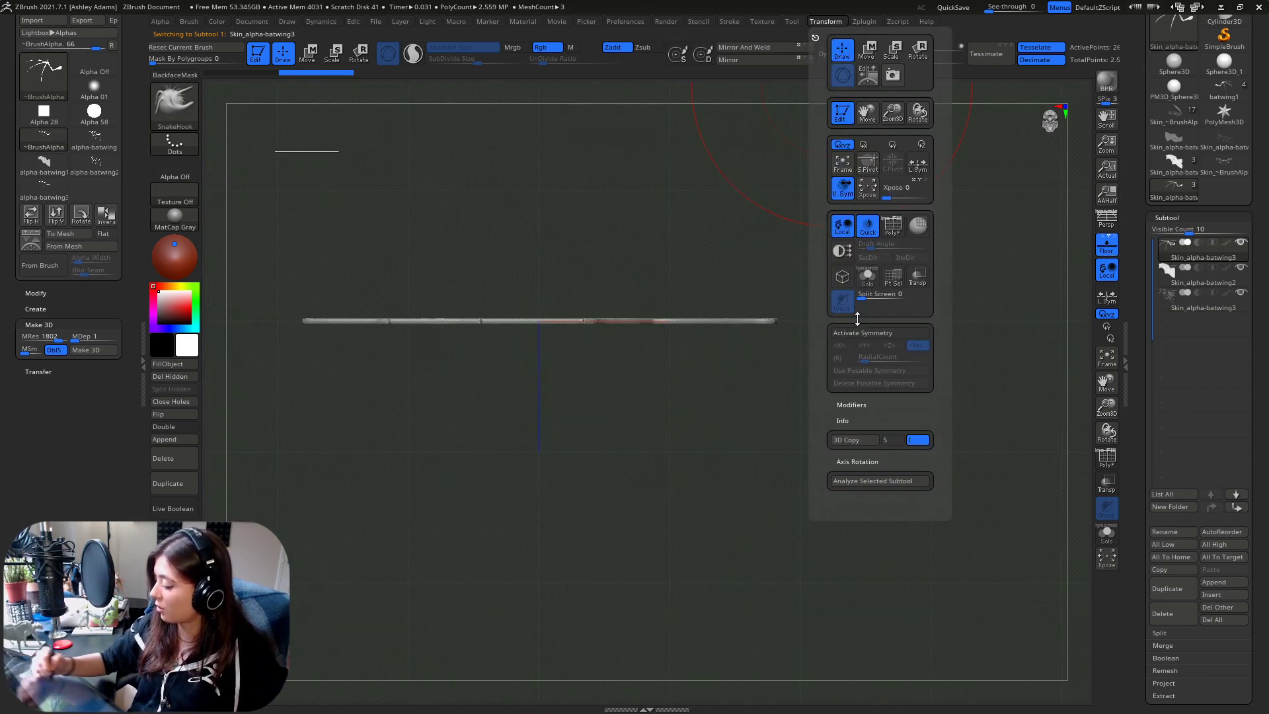
left_click(891, 347)
left_click(848, 347)
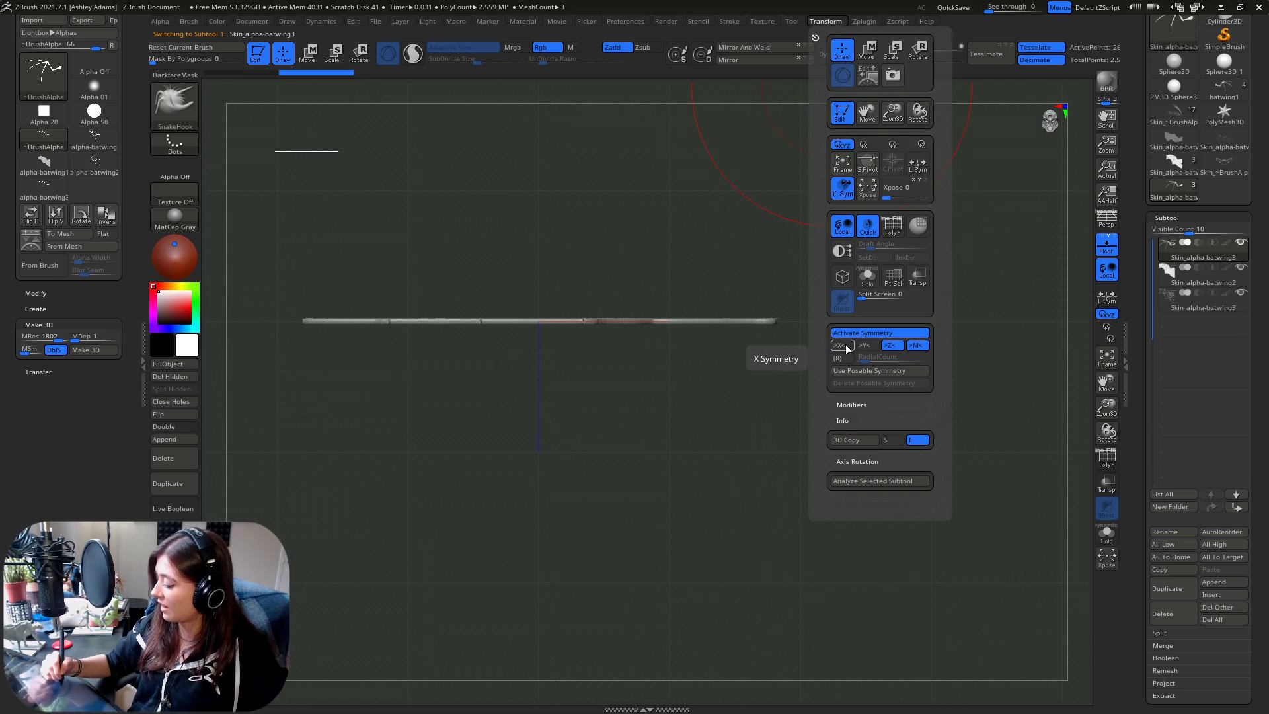
Activate symmetry on the vein subtool and on the membrane subtool as well
right_click_drag(650, 221, 584, 334)
left_click(566, 343, "alt")
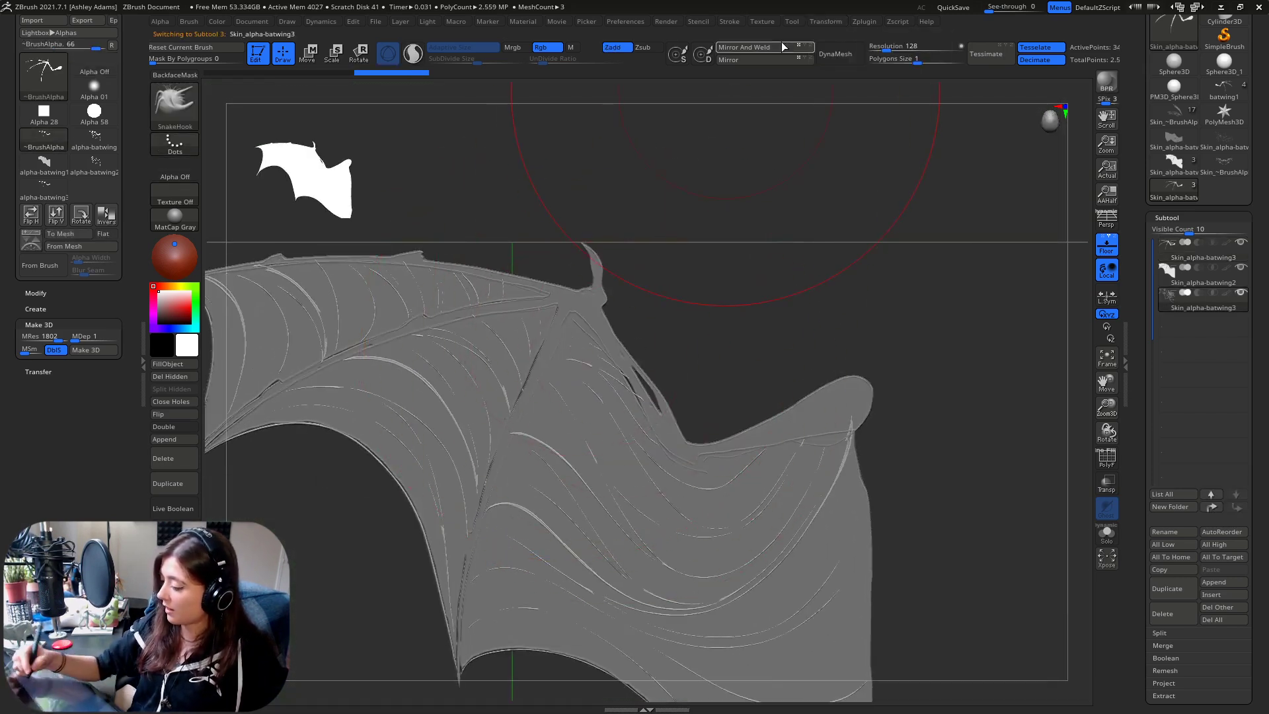
left_click(825, 21)
left_click(871, 333)
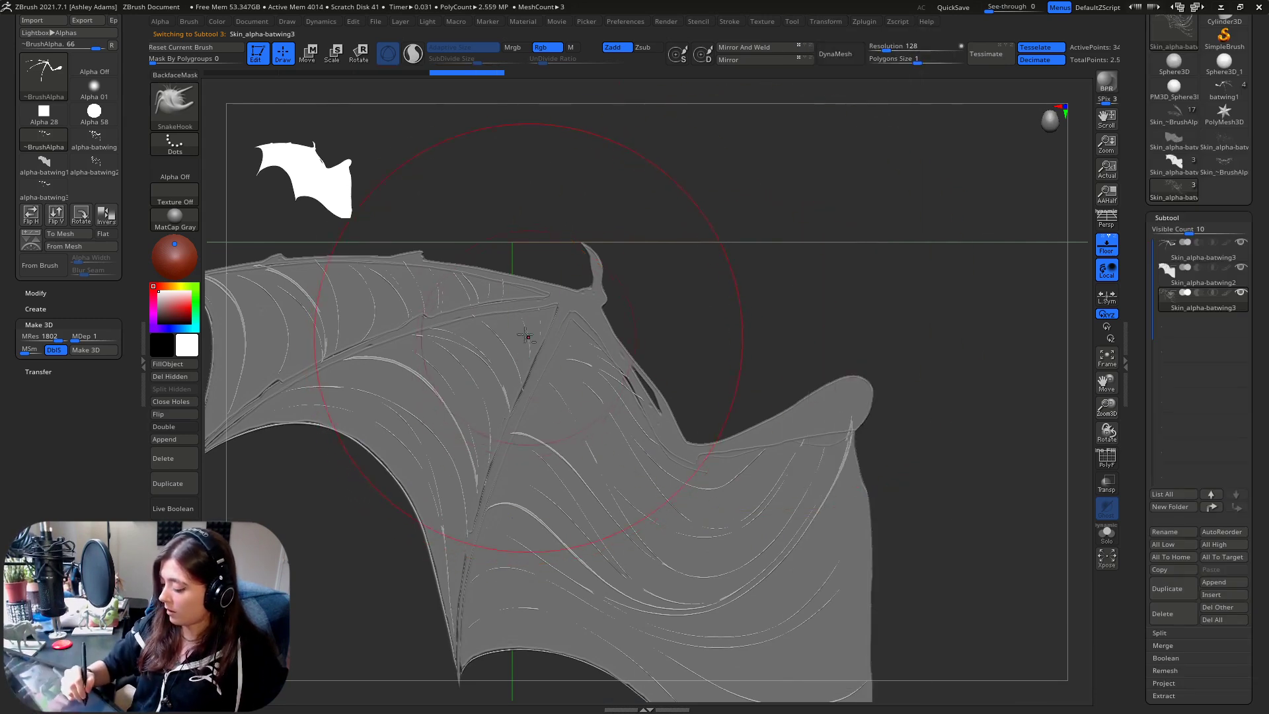
left_click(511, 325, "alt")
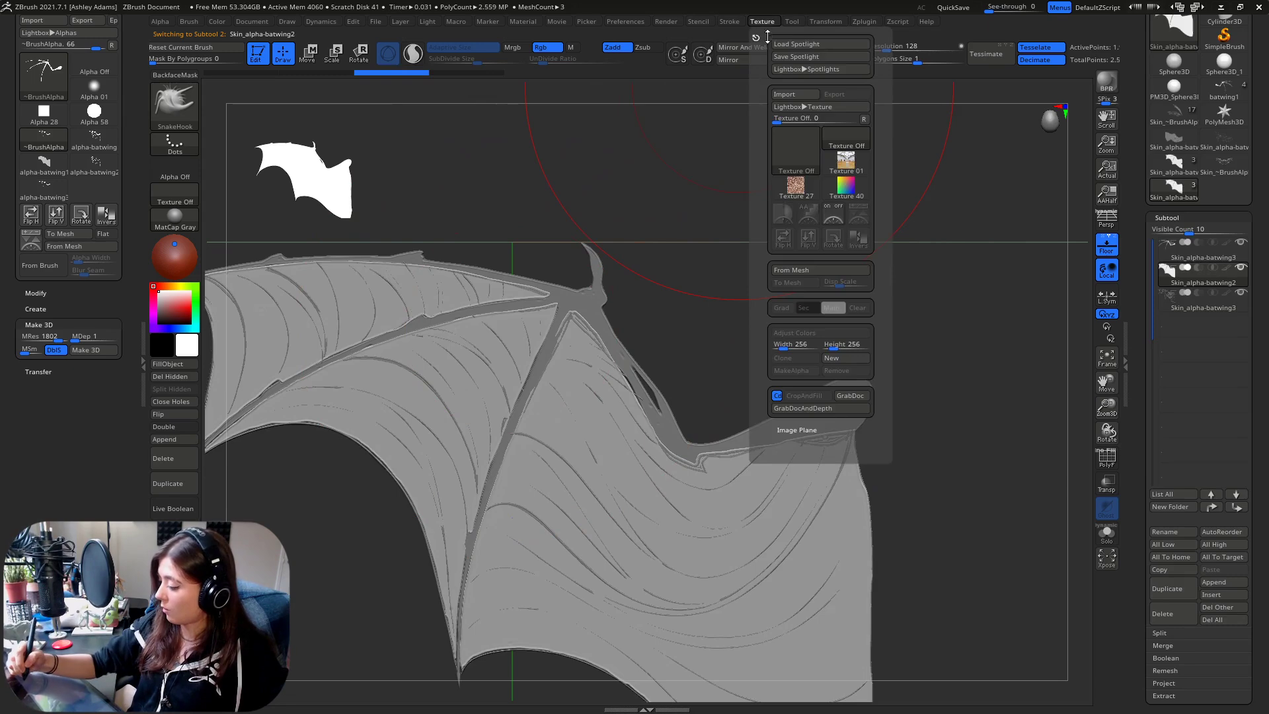
left_click(797, 21)
left_click(817, 21)
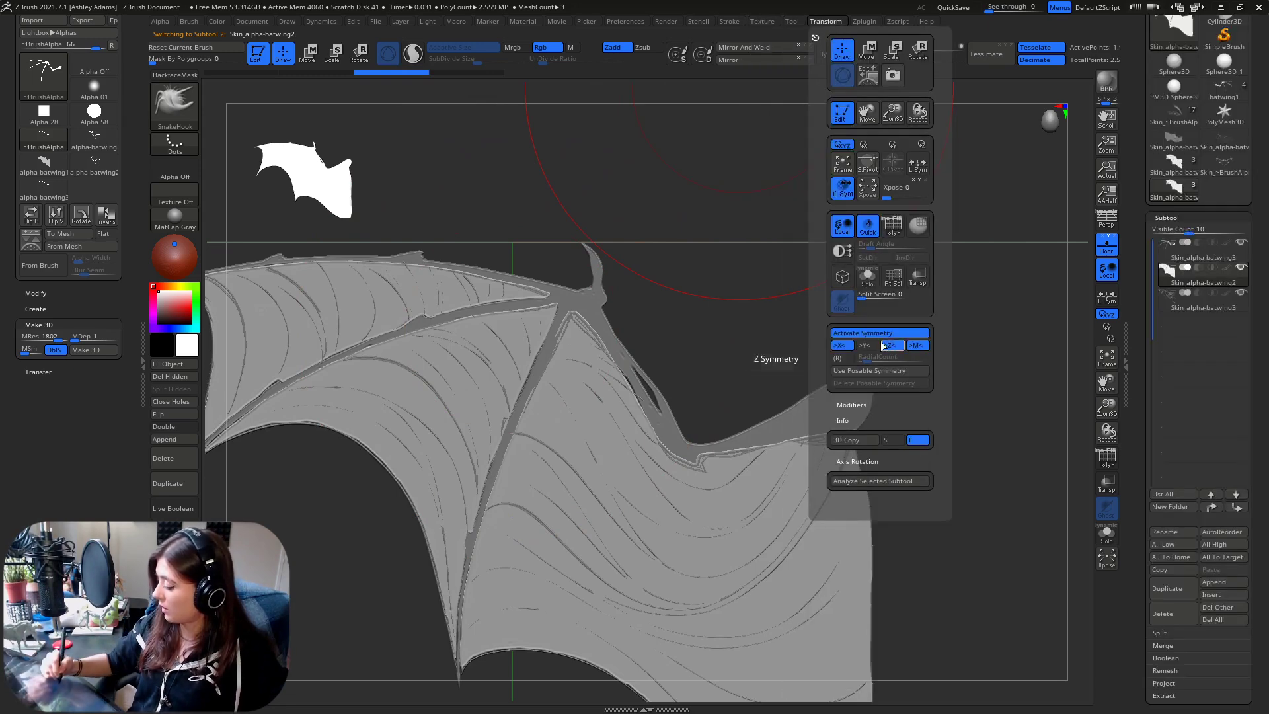
Set up a smaller ClayBuildup brush with BackfaceMask on for the bone subtool and hide the floor grid
left_click(619, 356, "alt")
key("s")
left_click_drag(588, 419, 542, 419)
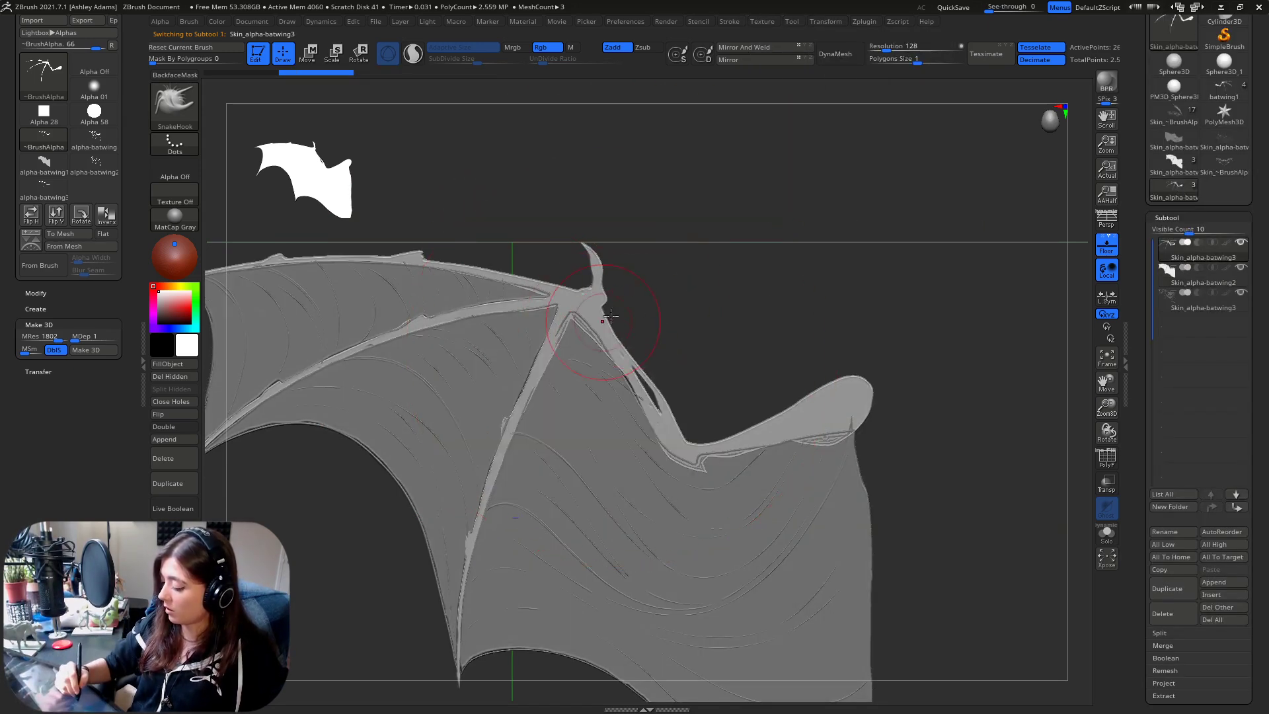
right_click_drag(620, 320, 600, 334)
key("1")
right_click(611, 324)
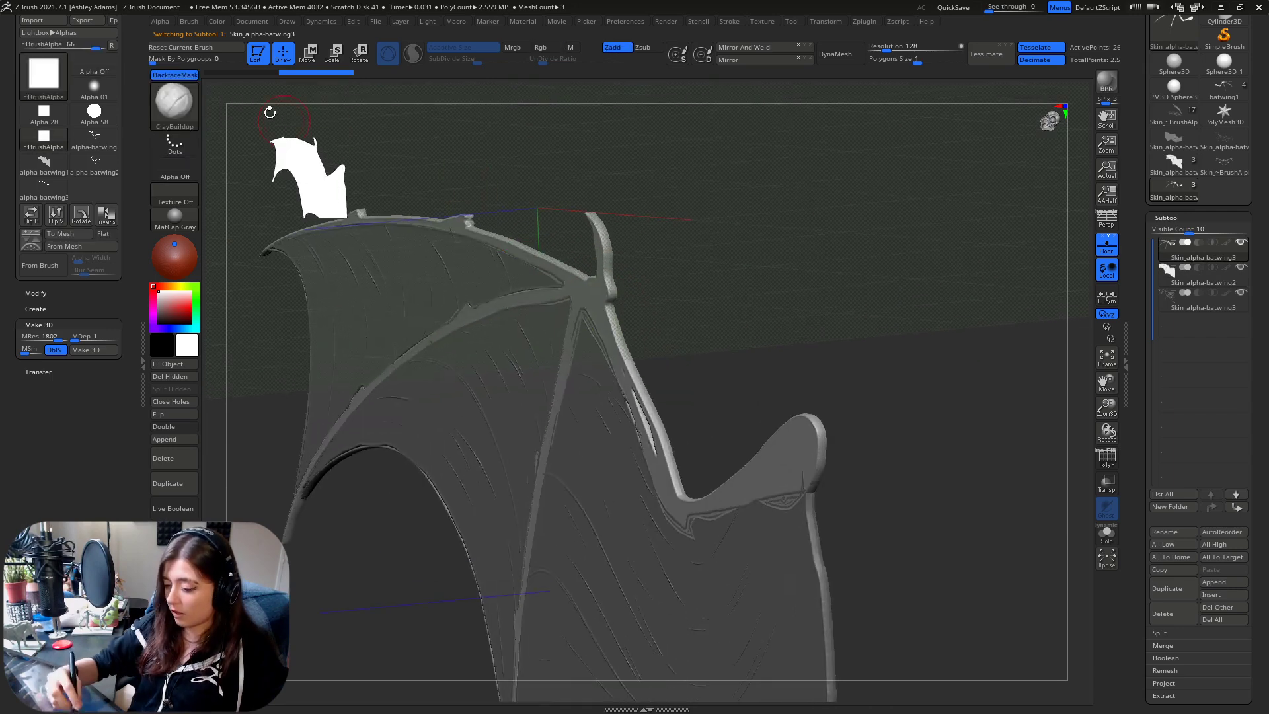
key("shift+p")
Build up volume along the wing's wrist and forearm bones with ClayBuildup strokes and smooth them
mouse_move(685, 295)
left_mouse_down()
mouse_move(606, 283)
mouse_move(590, 352)
mouse_move(562, 350)
left_mouse_up()
mouse_move(588, 291)
left_mouse_down()
mouse_move(580, 337)
mouse_move(585, 297)
left_mouse_up()
left_click_drag(502, 284, 731, 248)
key("ctrl+z")
mouse_move(691, 301)
left_mouse_down()
mouse_move(754, 487)
mouse_move(721, 410)
mouse_move(740, 522)
mouse_move(759, 538)
mouse_move(729, 486)
mouse_move(713, 399)
left_mouse_up()
right_click_drag(715, 396, 748, 374)
mouse_move(717, 403)
left_mouse_down()
mouse_move(738, 529)
mouse_move(752, 542)
left_mouse_up()
right_click_drag(753, 545, 737, 516)
right_click_drag(801, 566, 779, 428, "ctrl")
left_click_drag(772, 530, 738, 487, "shift")
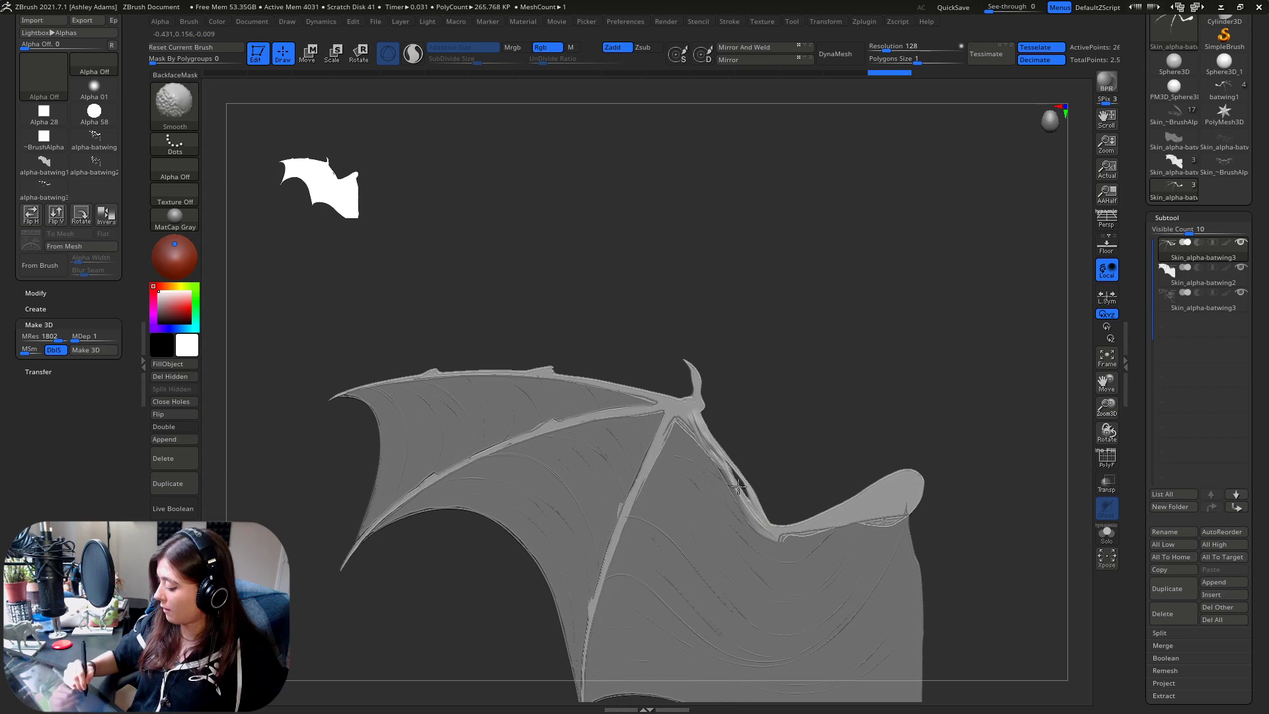
Smooth the sculpted clay strokes near the wing's wrist and check the bones across the whole wing
left_click_drag(699, 429, 705, 438, "shift")
right_click_drag(759, 419, 708, 295, "alt")
mouse_move(757, 384)
left_mouse_down()
mouse_move(797, 386)
mouse_move(857, 360)
mouse_move(803, 378)
left_mouse_up()
right_click(845, 368)
right_click_drag(838, 434, 809, 475, "ctrl")
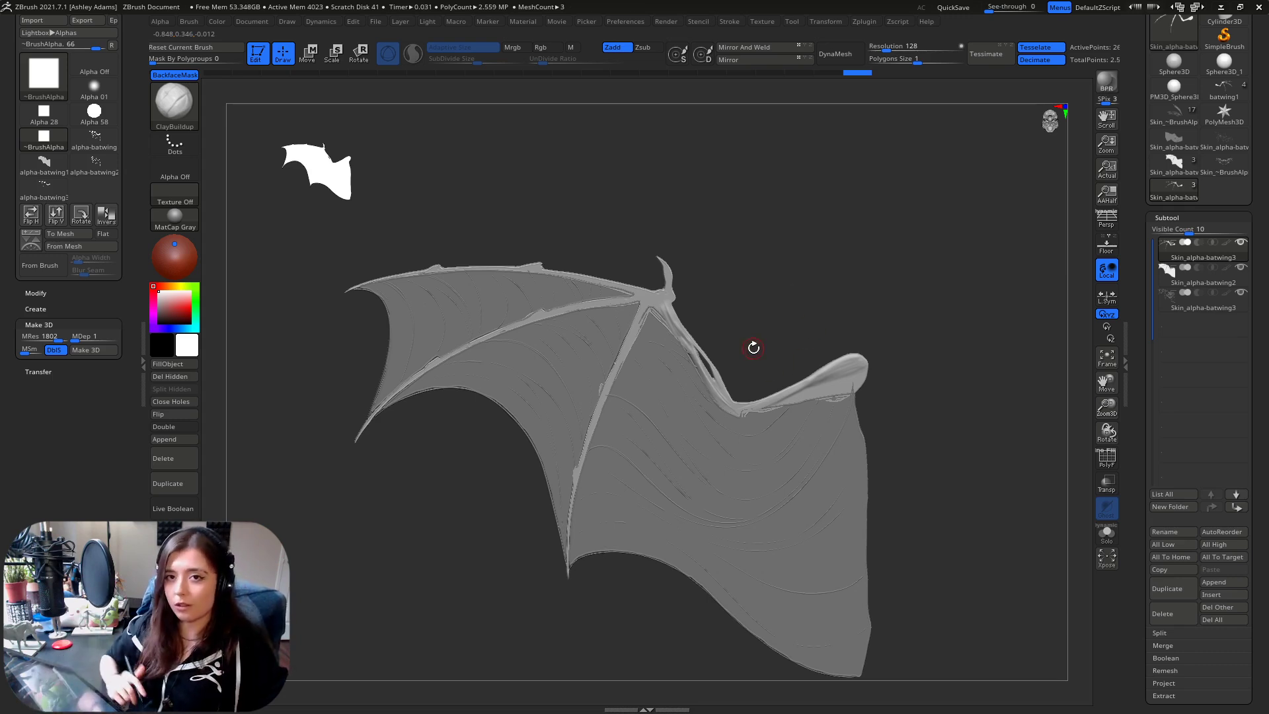
left_click_drag(744, 325, 754, 235)
left_click_drag(751, 317, 839, 422)
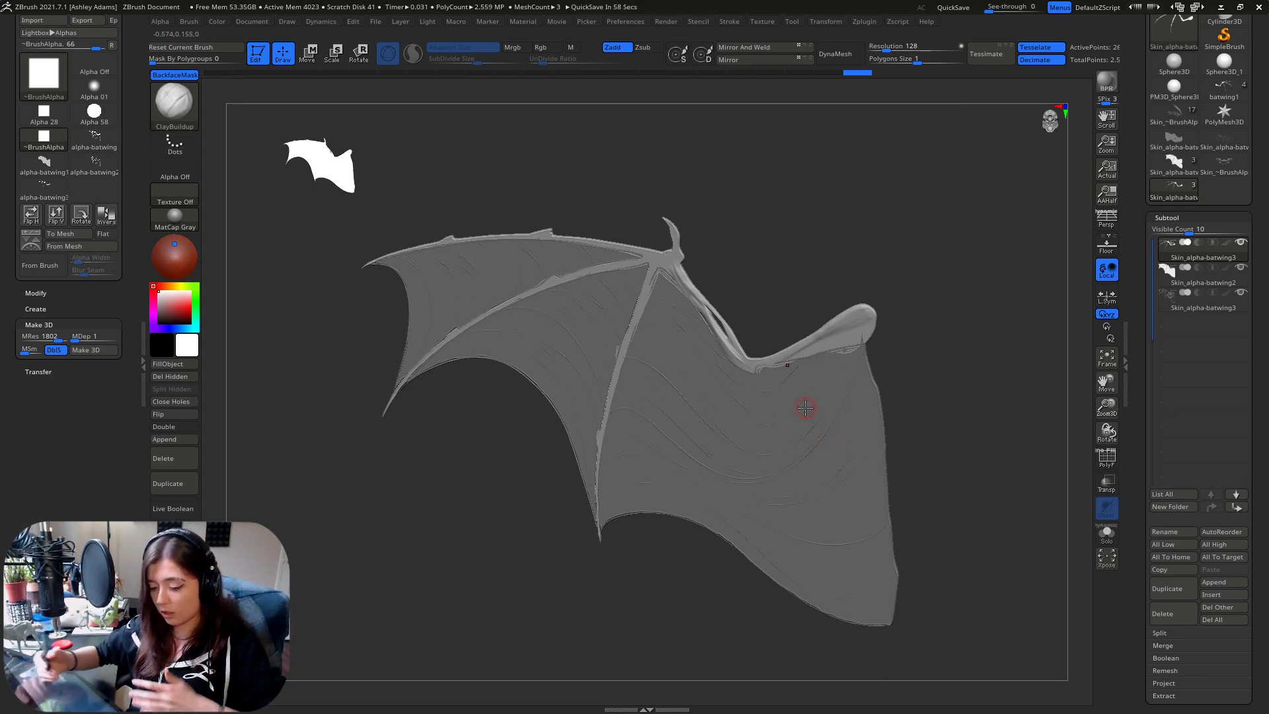
Make the membrane the active subtool and inspect its thickness edge-on with the transform gizmo
left_click(688, 255, "alt")
key("space")
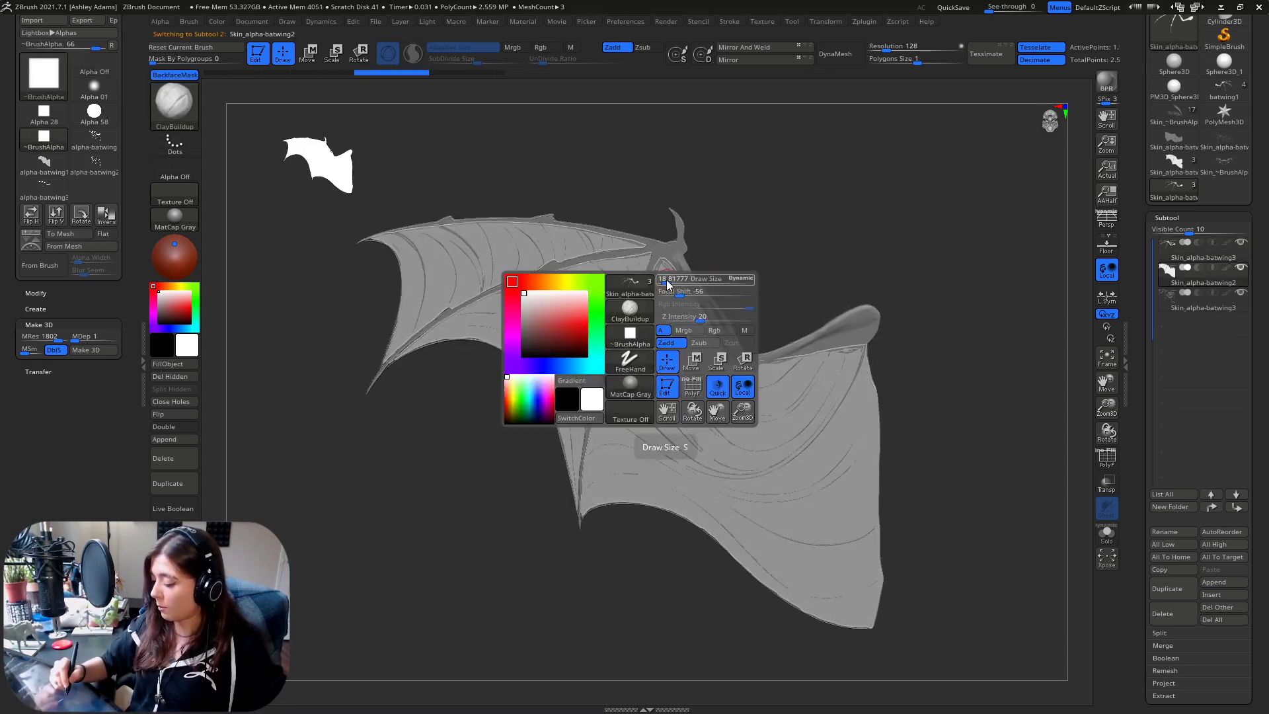
key("w")
right_click_drag(643, 326, 698, 307, "shift")
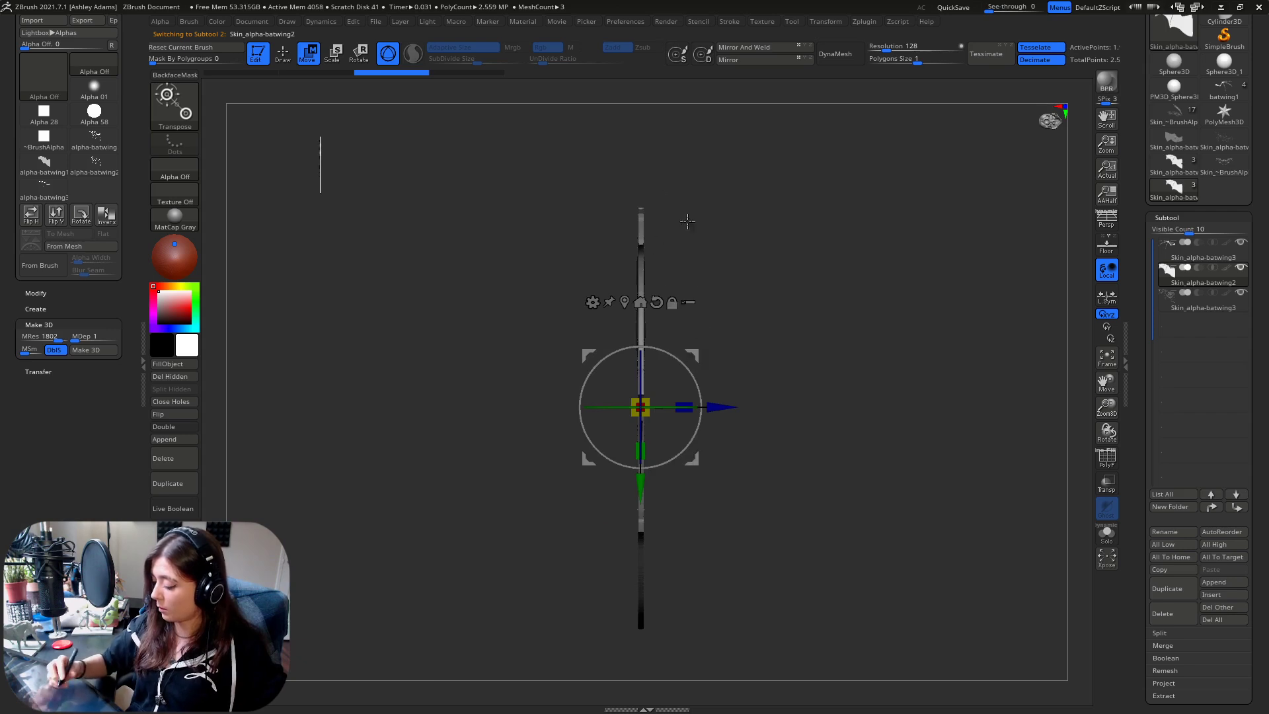
right_click_drag(688, 222, 696, 355, "ctrl")
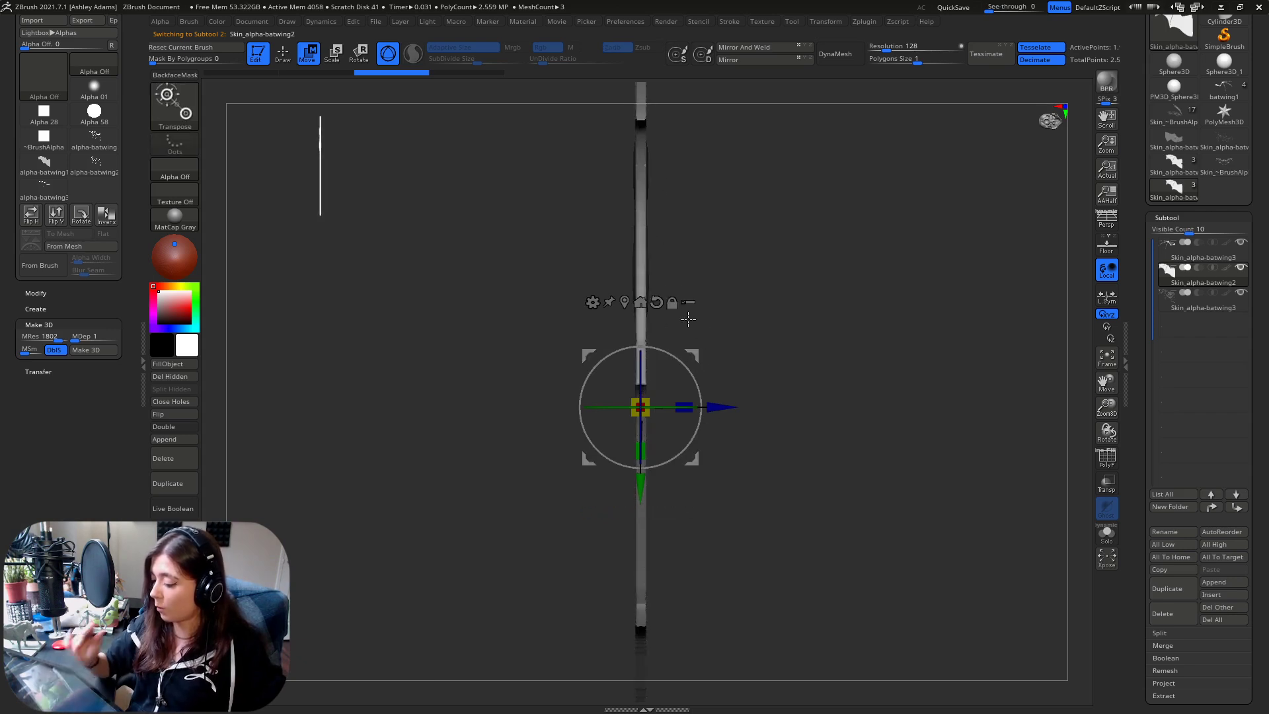
left_click_drag(688, 319, 654, 325)
key("q")
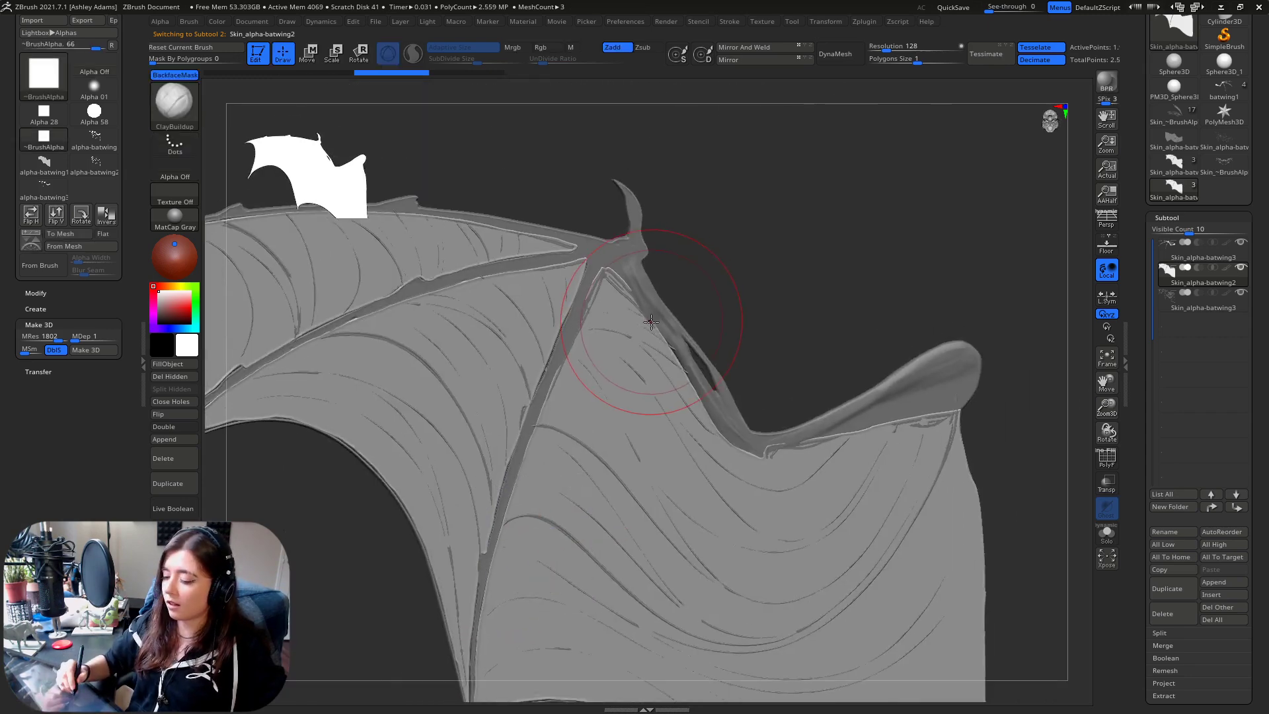
Locate the BackfaceMask option among the ClayBuildup brush's Auto Masking settings
left_click(181, 76)
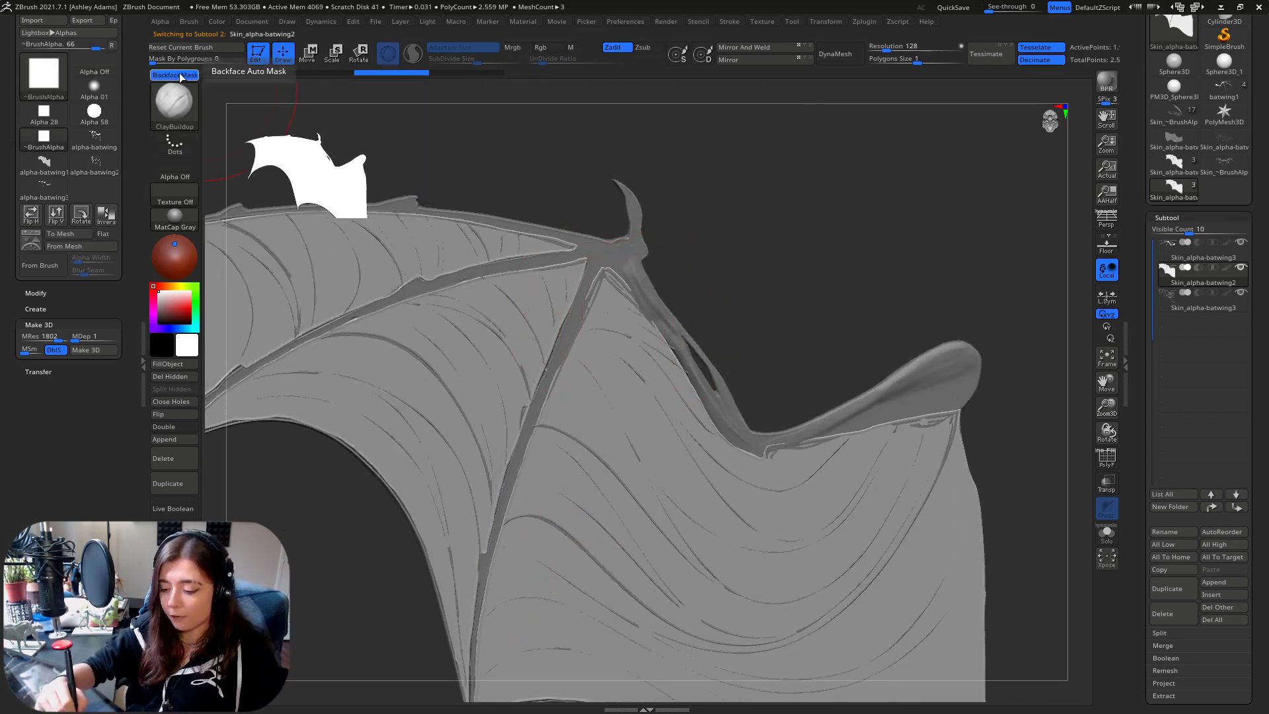
left_click(191, 22)
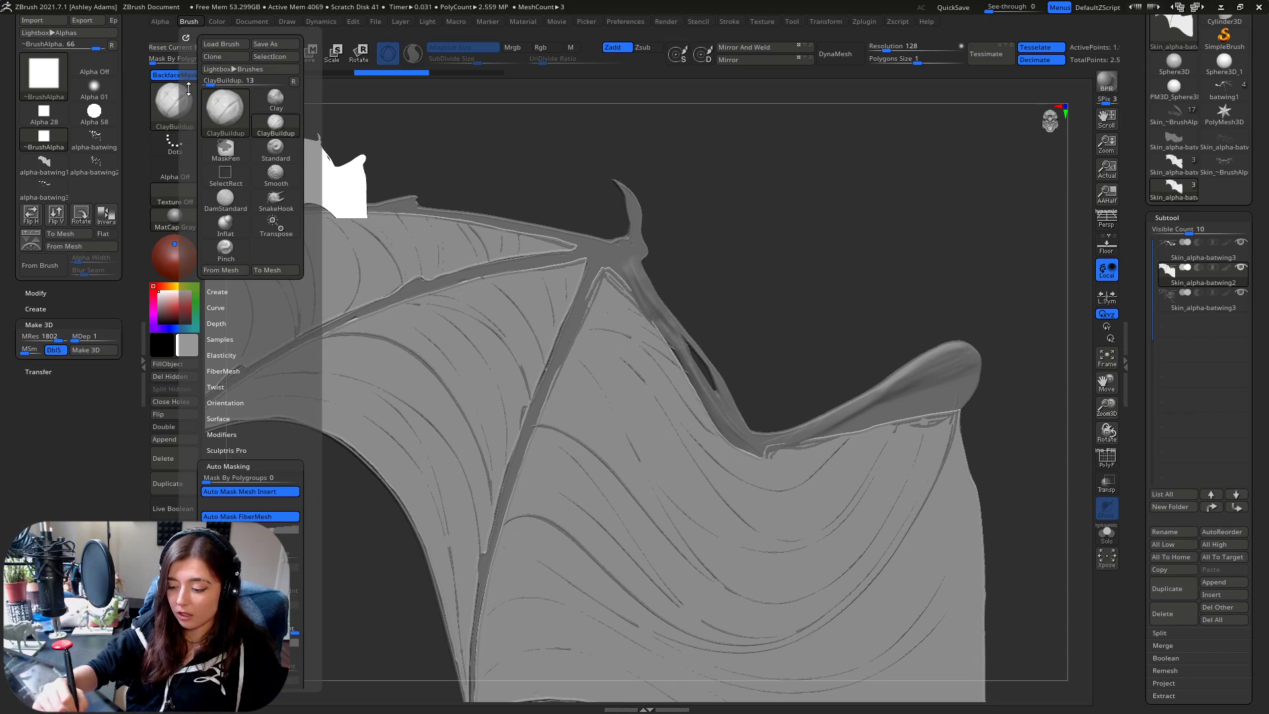
left_click_drag(239, 465, 238, 229)
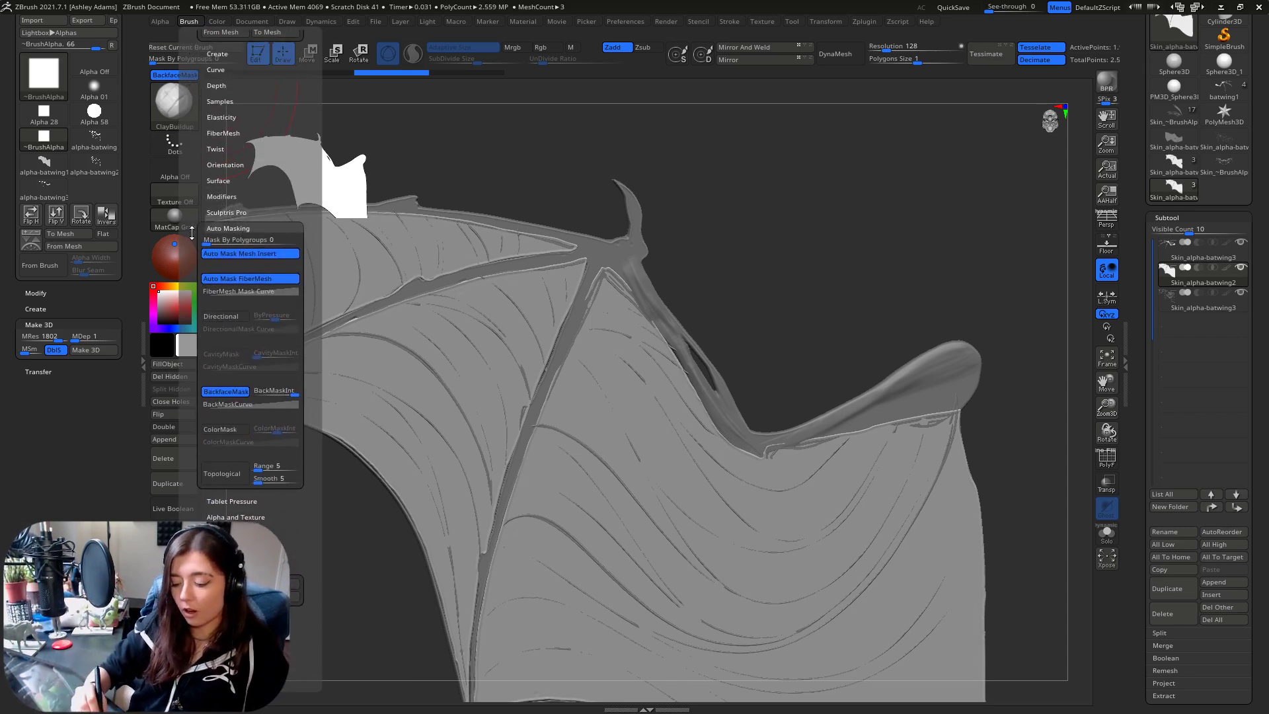
left_click_drag(246, 266, 246, 225)
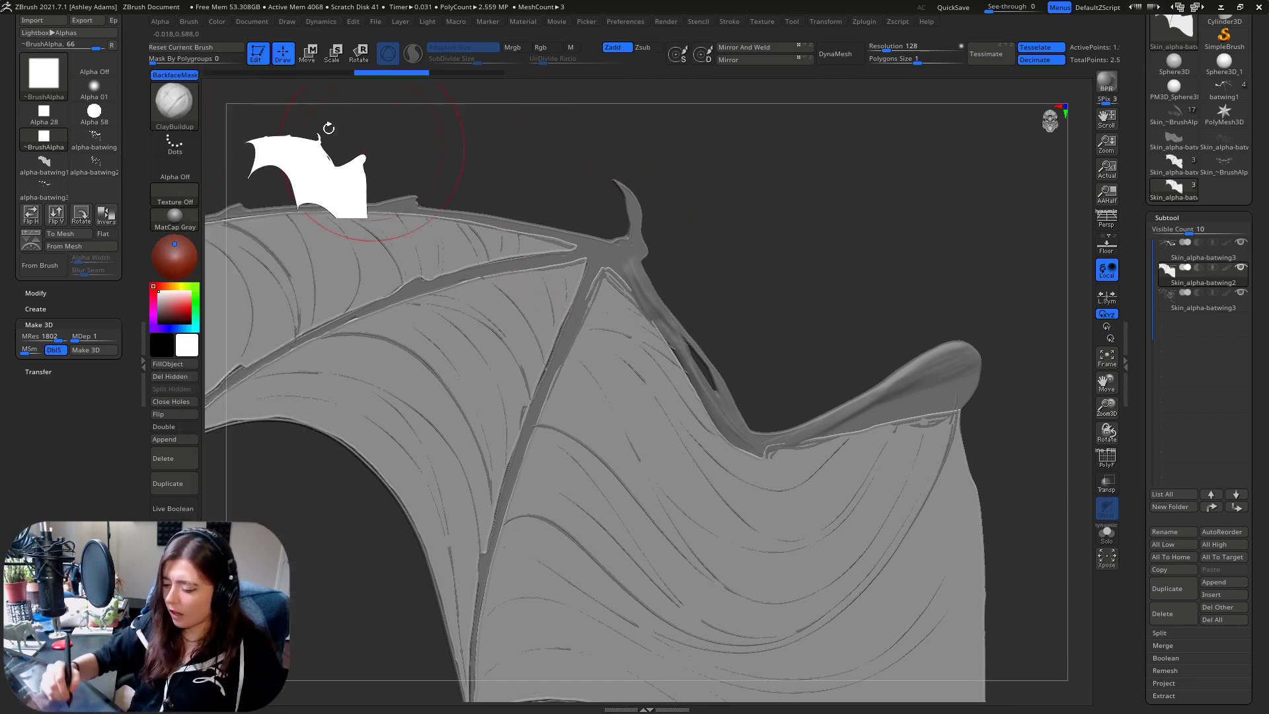
mouse_move(688, 430)
right_mouse_down("ctrl")
mouse_move(689, 377)
mouse_move(666, 325)
right_mouse_up("ctrl")
key("w")
right_click_drag(580, 375, 641, 394)
right_click_drag(697, 458, 693, 382, "alt")
right_click_drag(693, 382, 685, 388, "ctrl")
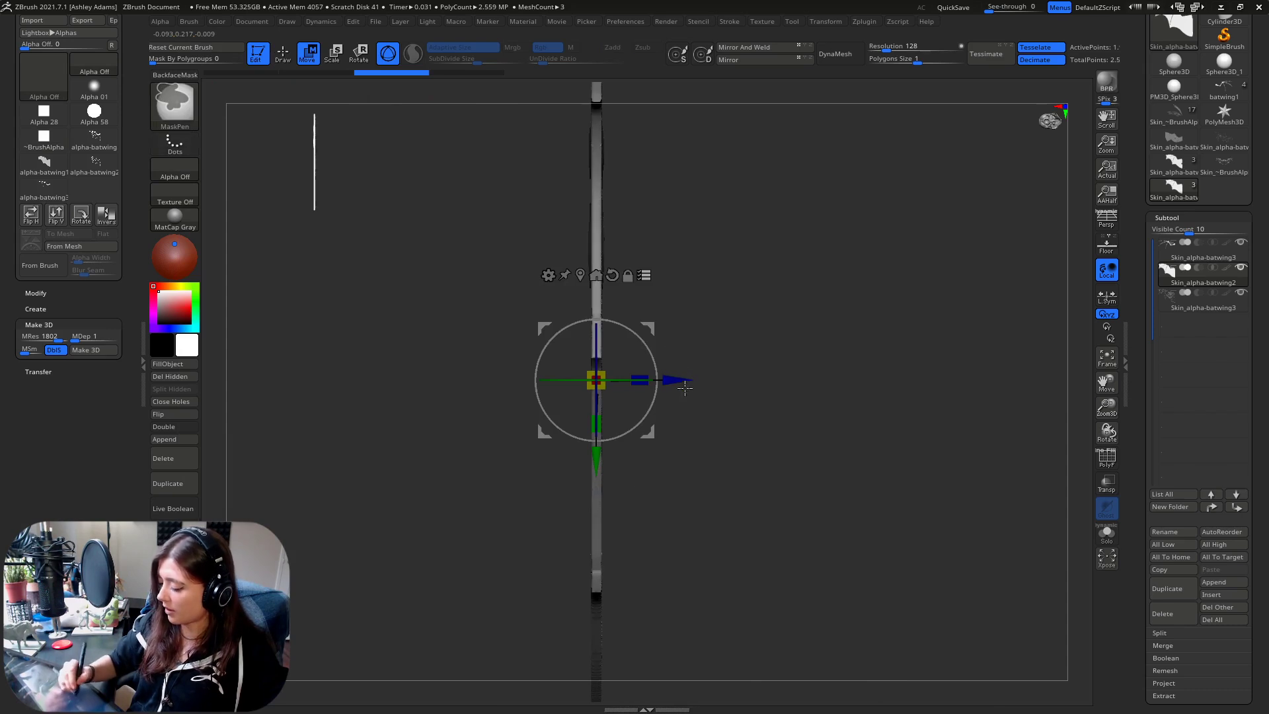
key("ctrl+shift")
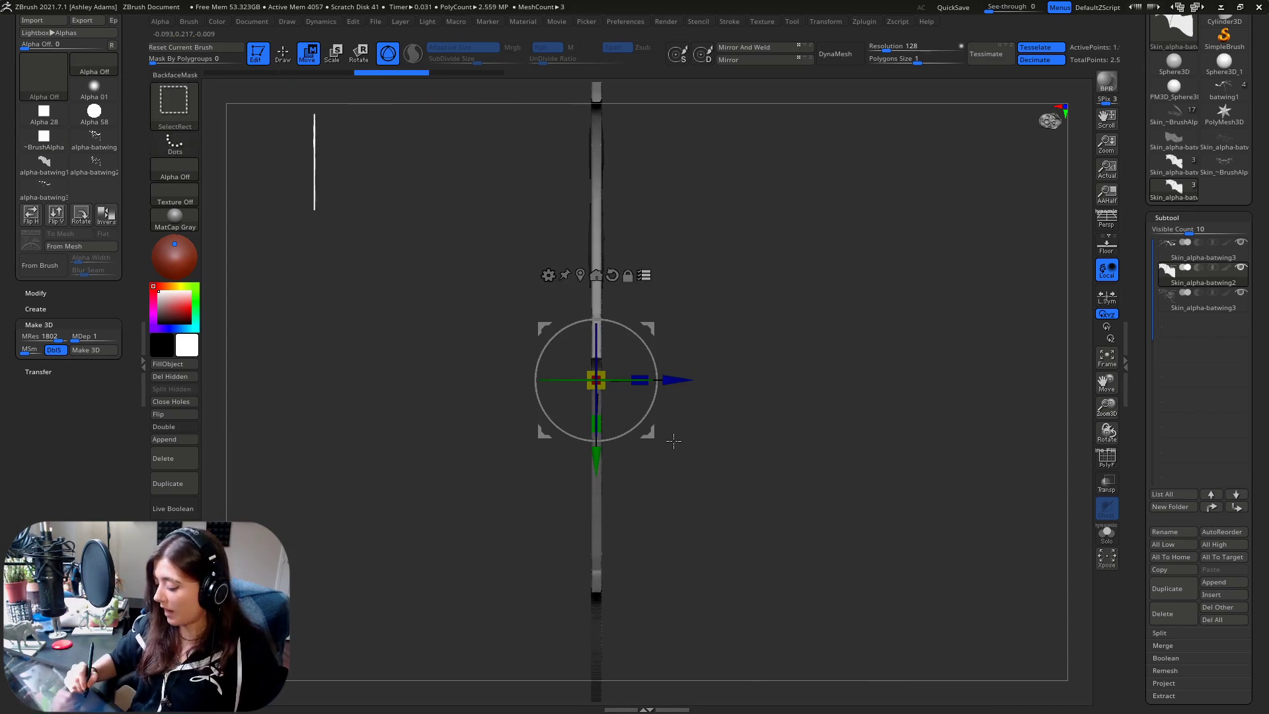
left_click_drag(674, 498, 705, 463, "ctrl+shift")
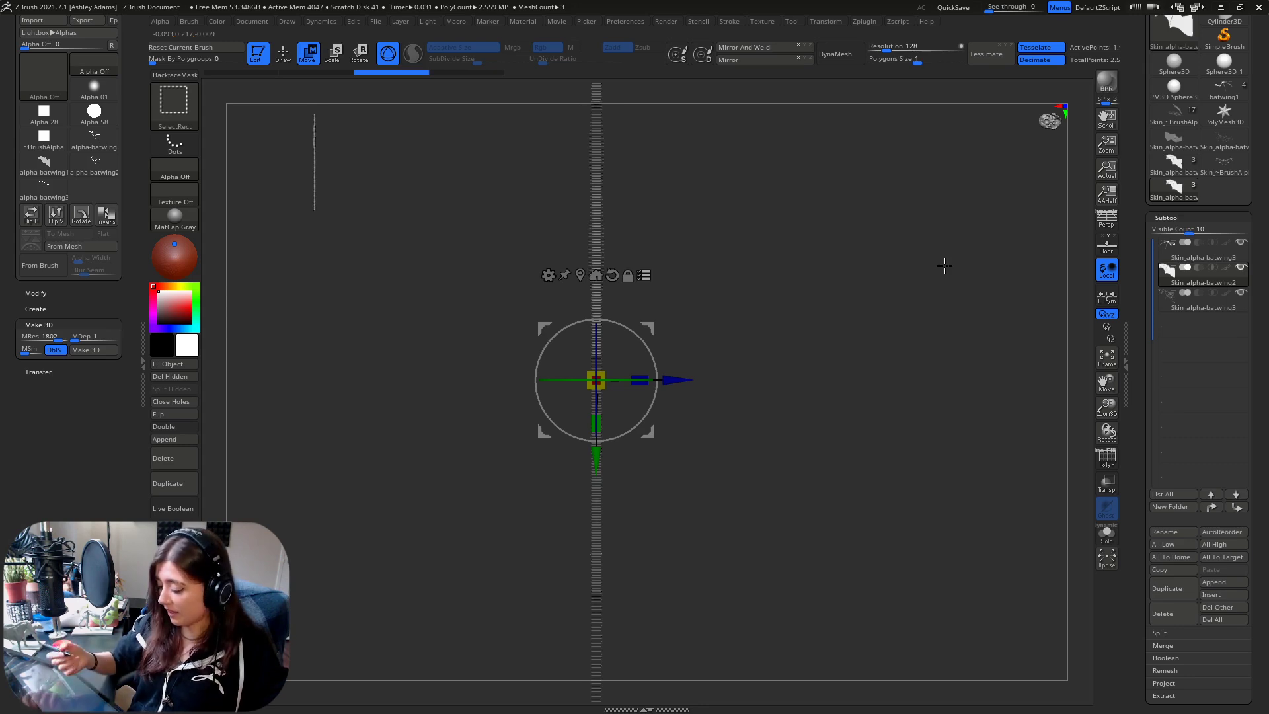
mouse_move(945, 266)
left_mouse_down()
mouse_move(767, 278)
mouse_move(682, 203)
left_mouse_up()
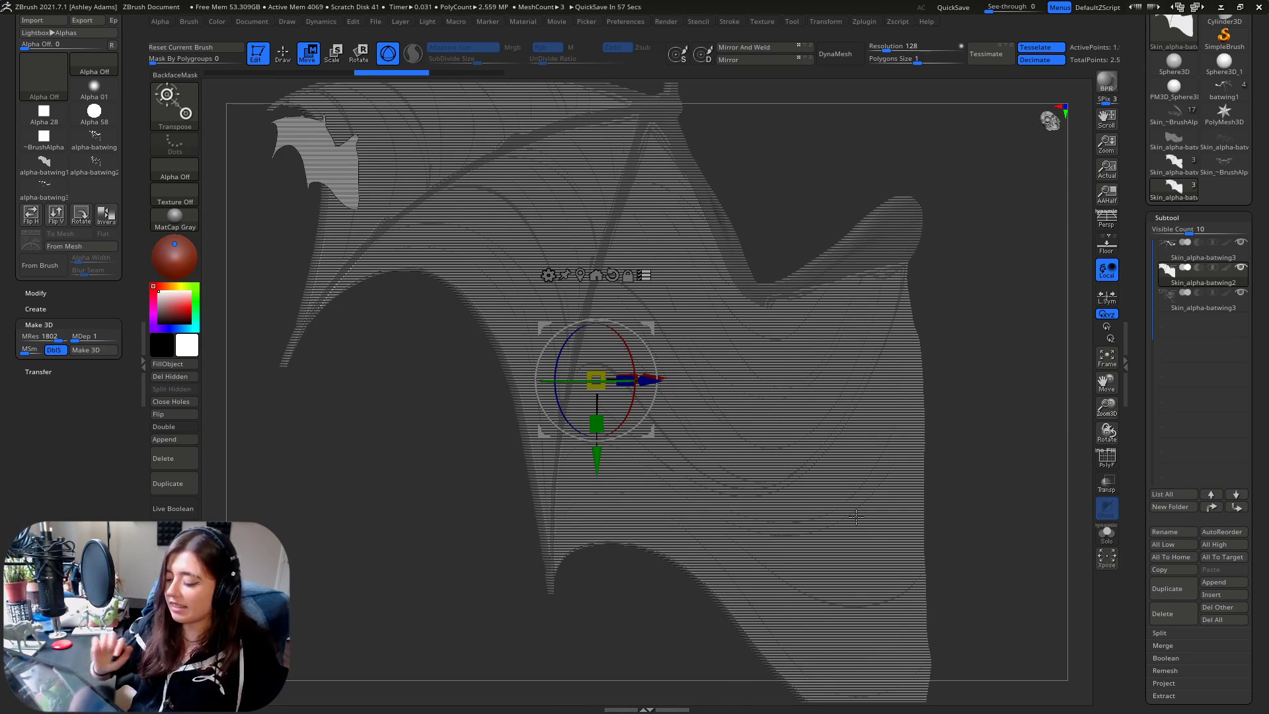
key("ctrl")
key("ctrl+shift")
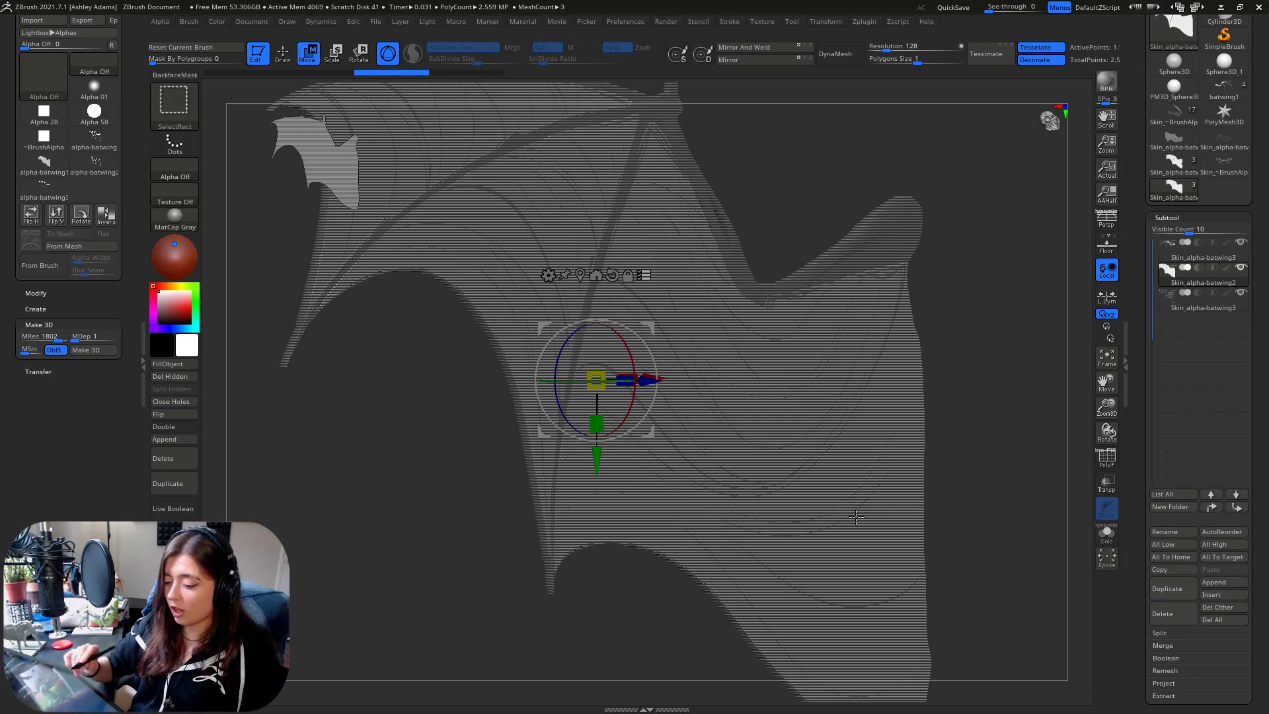
left_click_drag(475, 280, 494, 263, "ctrl+shift")
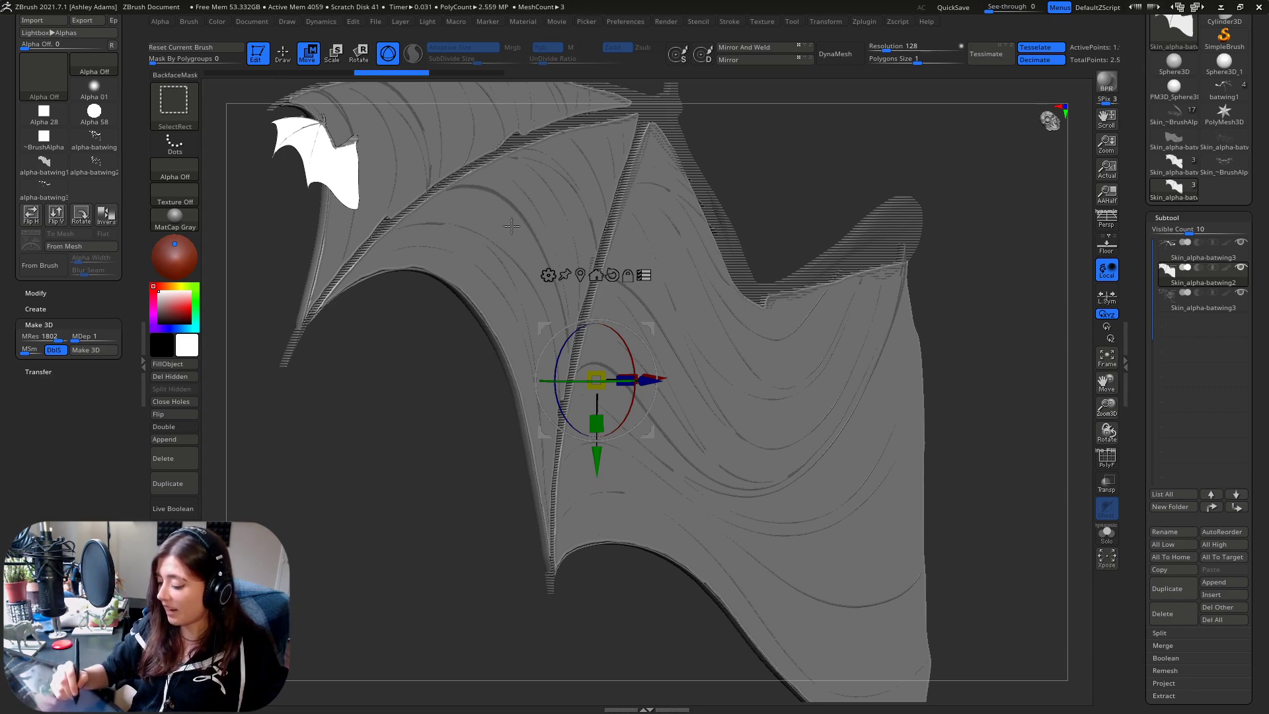
Scale the membrane subtool thinner along its Z thickness with the transform gizmo
key("w")
left_click_drag(512, 211, 611, 249)
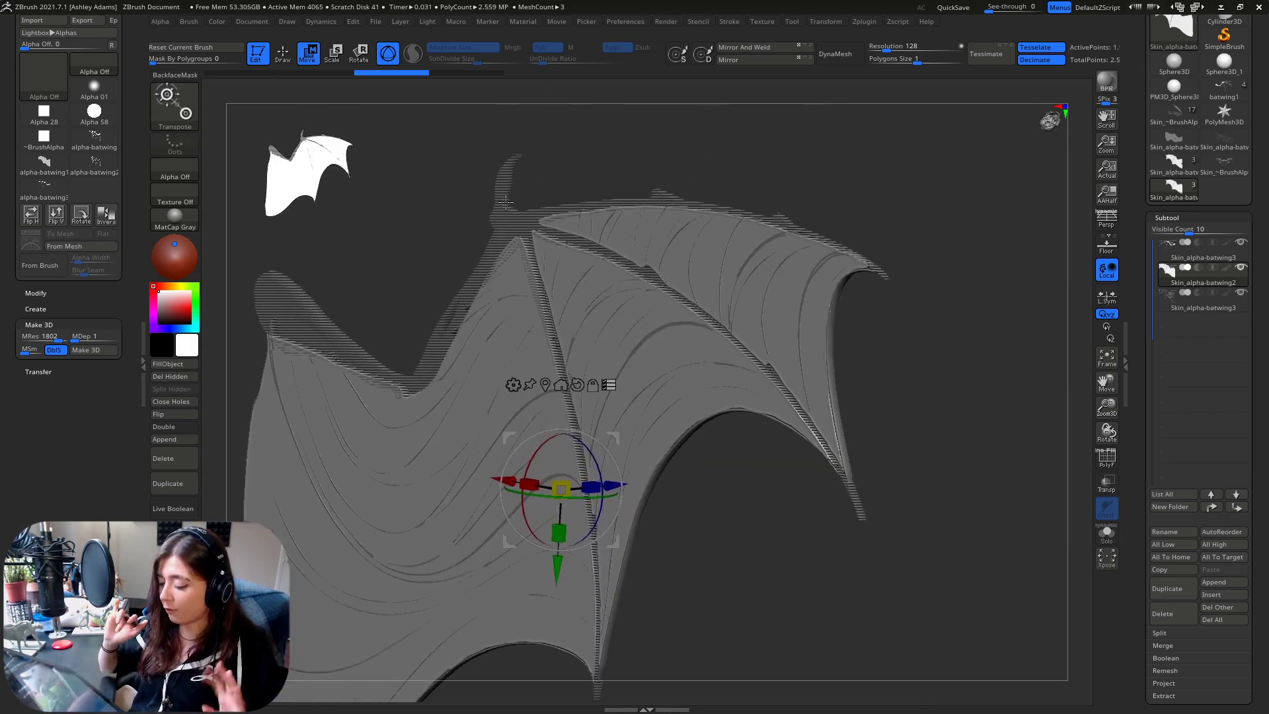
right_click_drag(505, 202, 703, 318, "ctrl")
right_click_drag(714, 410, 661, 304, "alt")
left_click_drag(673, 331, 624, 336)
right_click_drag(618, 255, 746, 244)
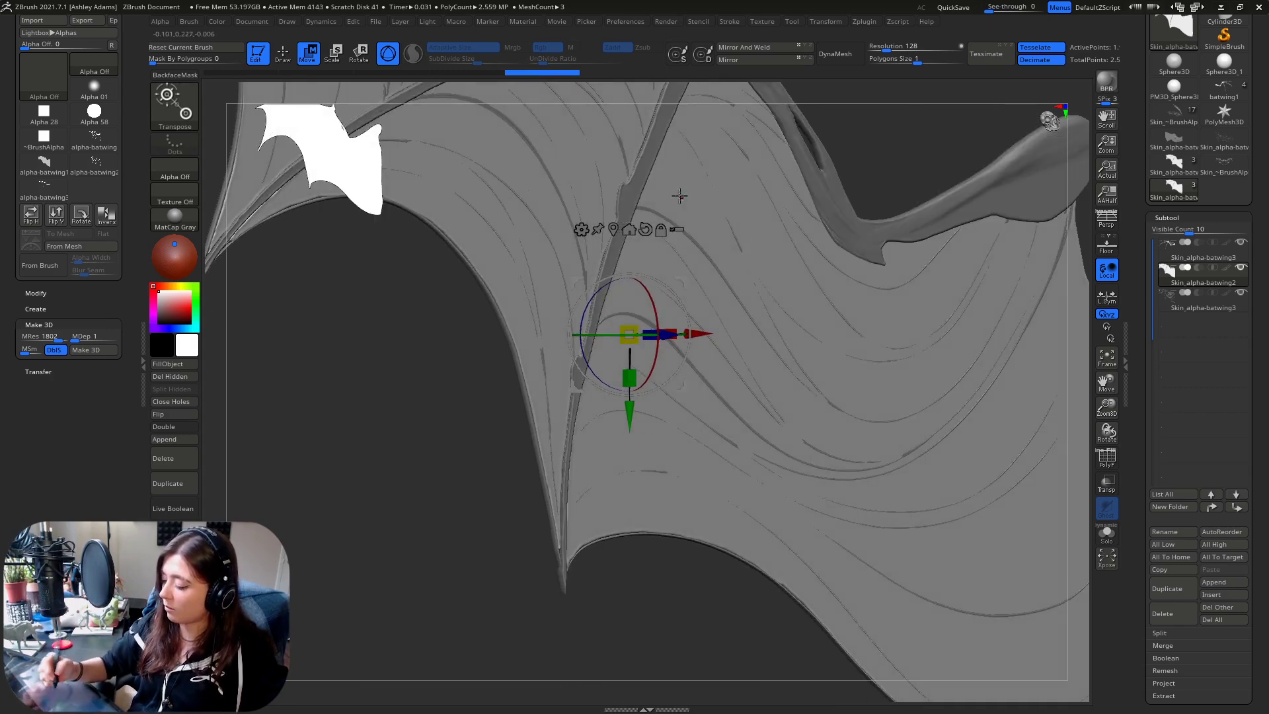
key("q")
mouse_move(573, 238)
right_mouse_down("alt")
mouse_move(598, 291)
mouse_move(621, 284)
mouse_move(680, 315)
mouse_move(668, 334)
mouse_move(705, 344)
mouse_move(685, 332)
right_mouse_up("alt")
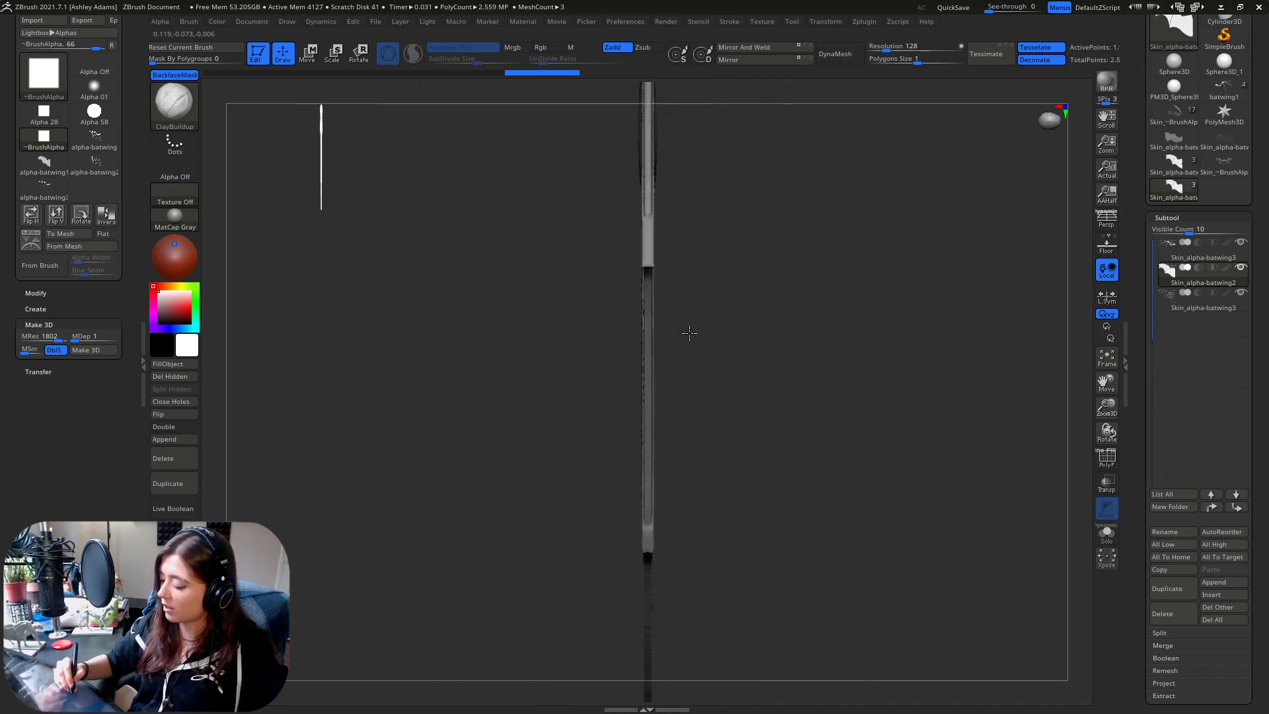
Thin the membrane further along Z so the veins stand out fully on both faces of the wing
key("w")
left_click_drag(666, 294, 628, 305)
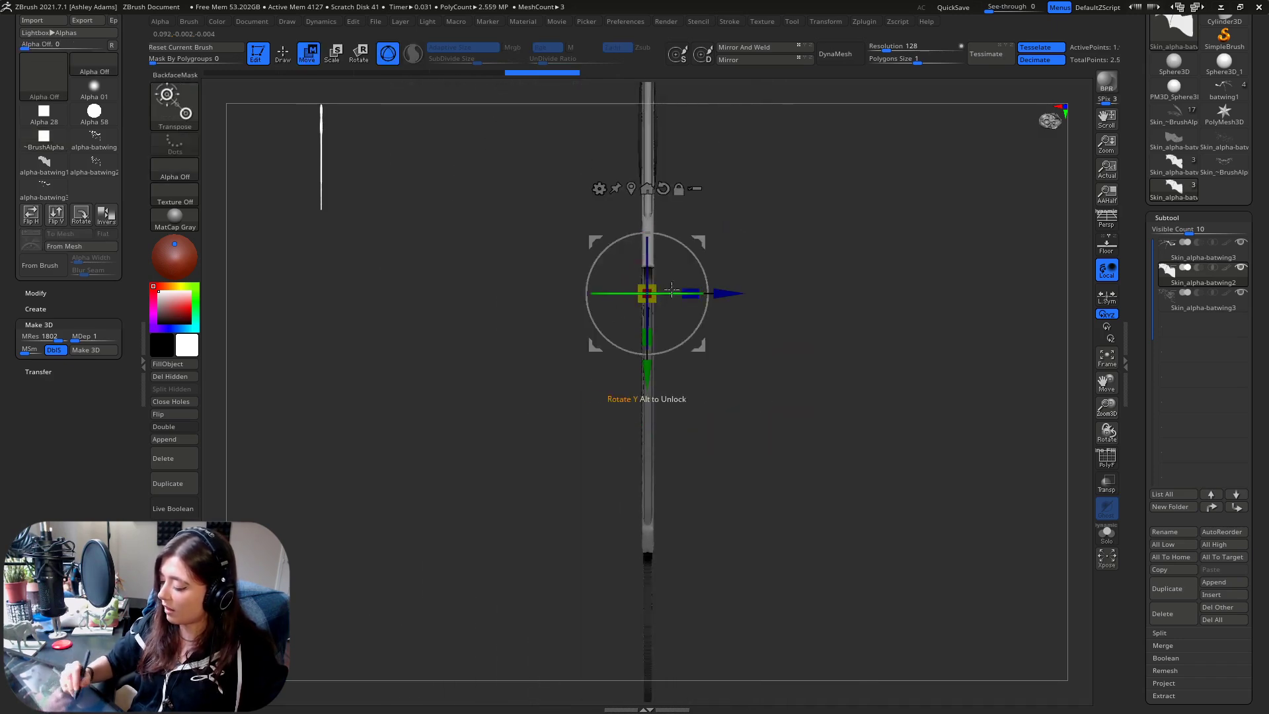
mouse_move(687, 281)
right_mouse_down()
mouse_move(736, 262)
mouse_move(644, 311)
mouse_move(588, 317)
right_mouse_up()
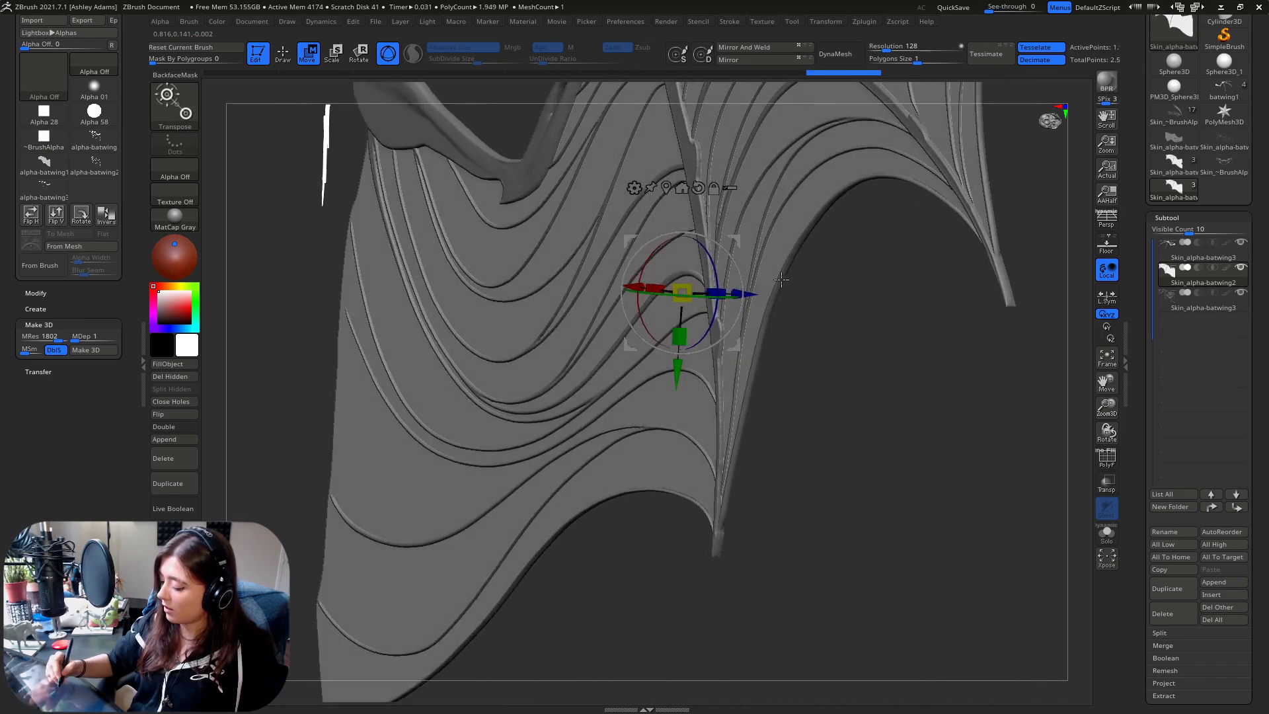
key("q")
mouse_move(807, 462)
right_mouse_down("ctrl")
mouse_move(751, 328)
mouse_move(872, 353)
mouse_move(742, 260)
mouse_move(702, 292)
right_mouse_up("ctrl")
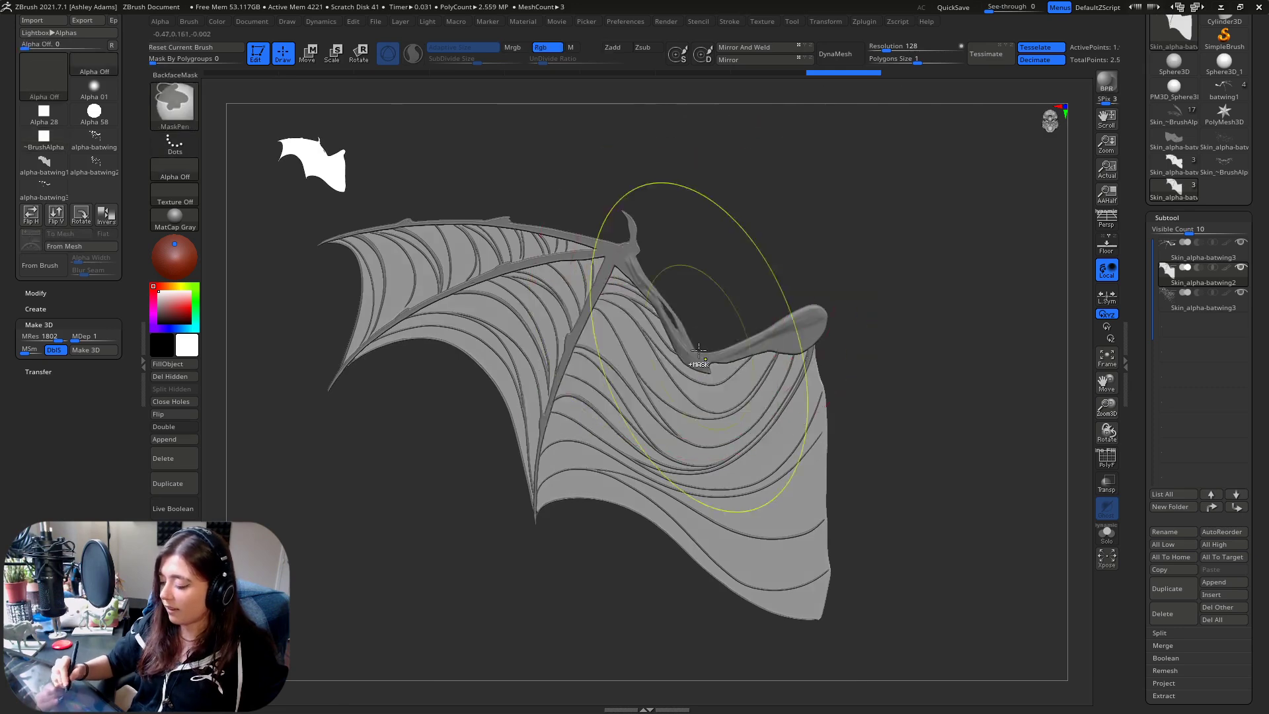
right_click_drag(711, 350, 717, 296, "ctrl")
right_click_drag(728, 384, 730, 332, "alt")
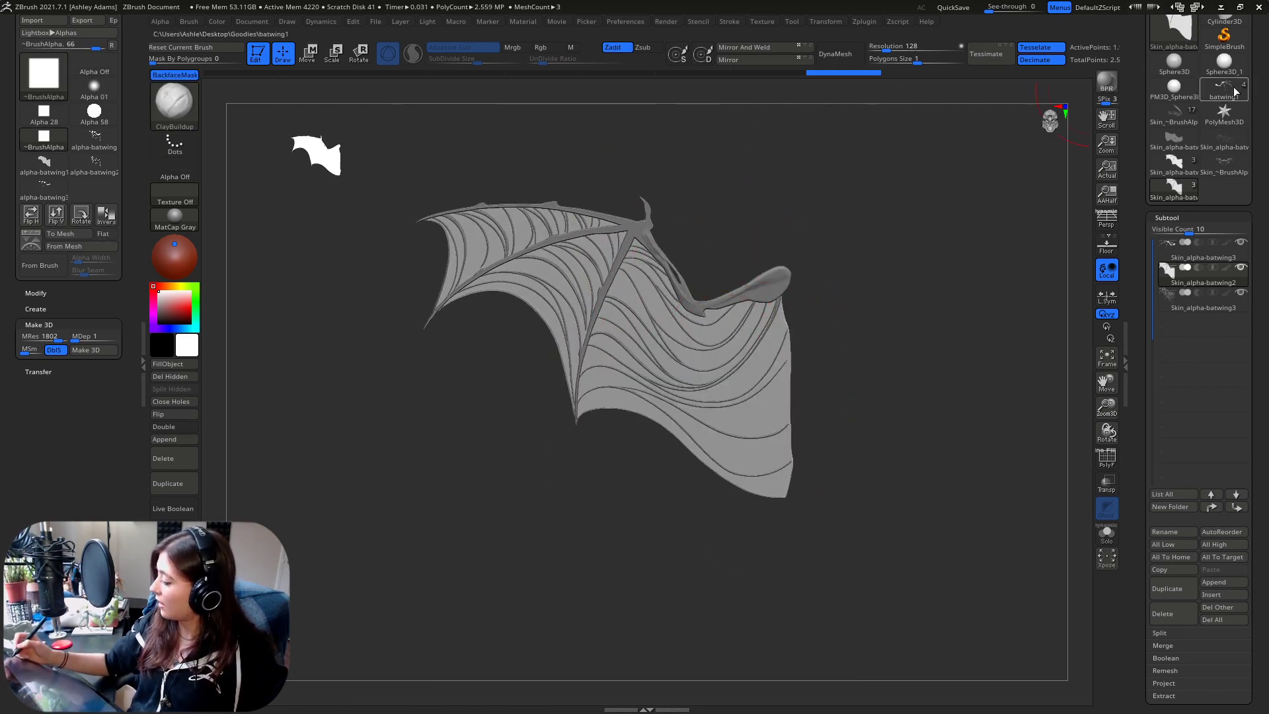
Switch to the batwing1 tool to show the finished sculpted wing
left_click(1225, 93)
right_click_drag(749, 220, 708, 284)
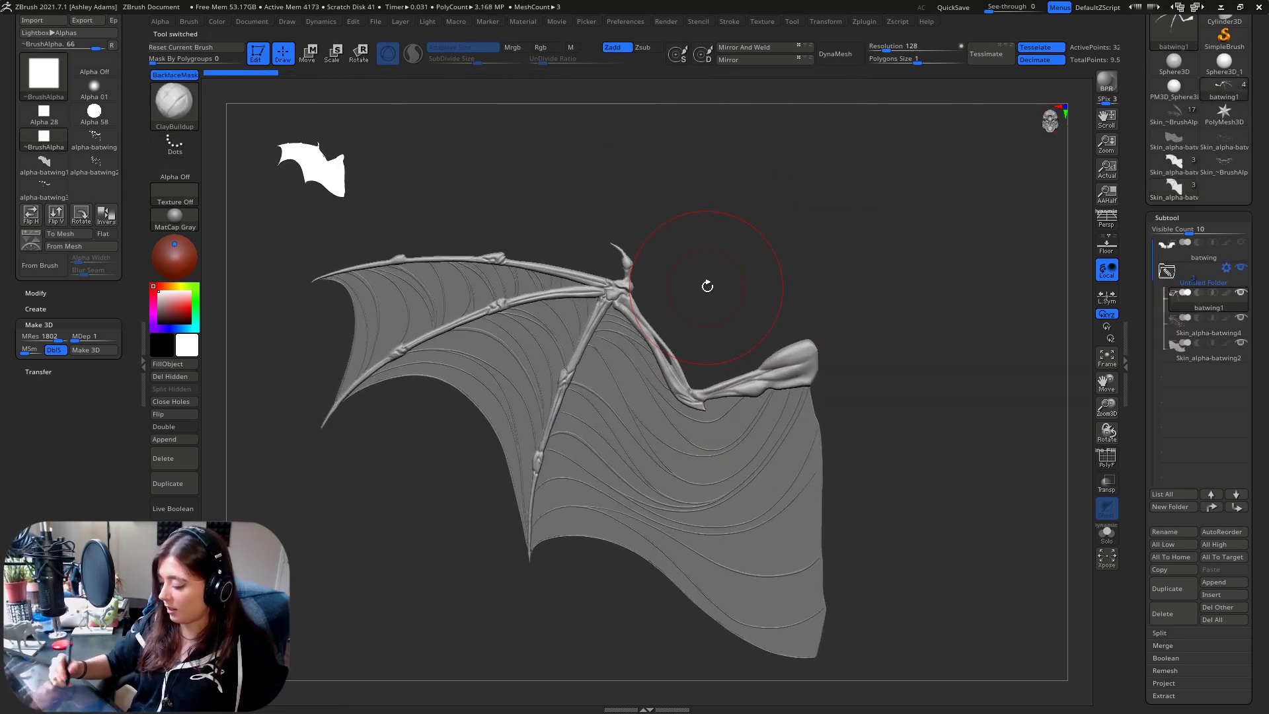